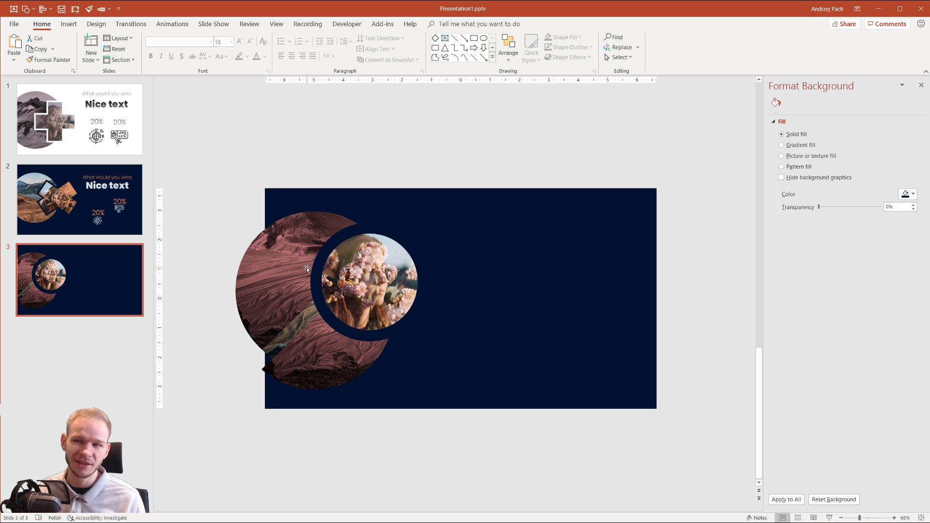
Select the slide 2 thumbnail, the navy slide with the mountain circle and Nice heading
click(89, 230)
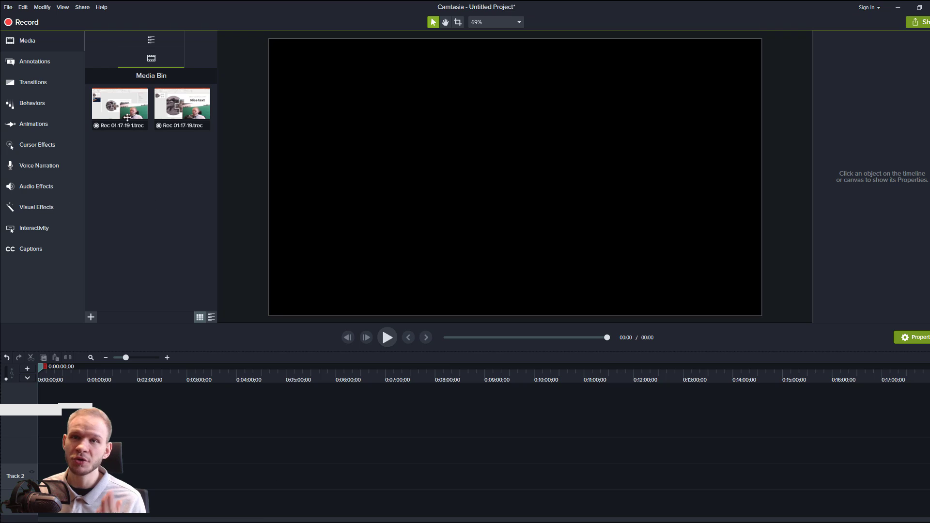
Drag both .trec screen and camera recordings from Camtasia's Media Bin onto the timeline
drag(180, 106, 155, 382)
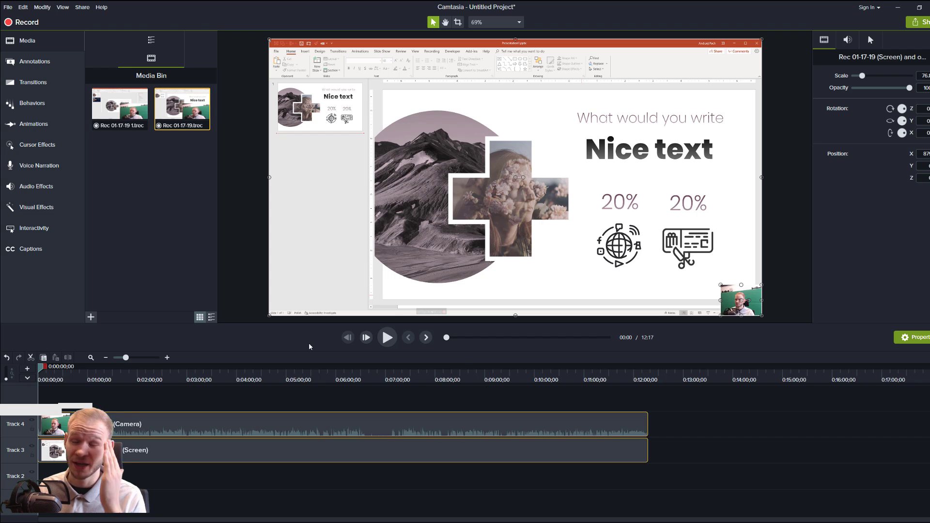
click(121, 125)
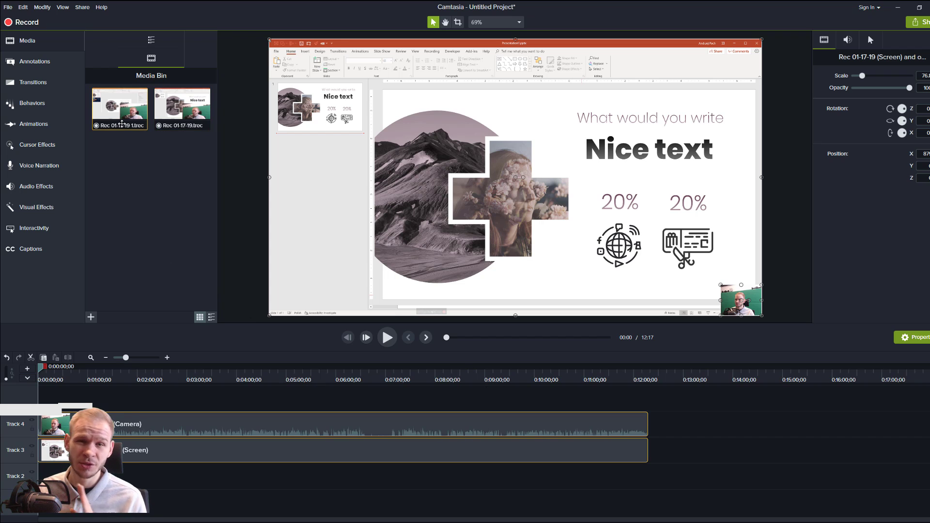
drag(122, 125, 516, 479)
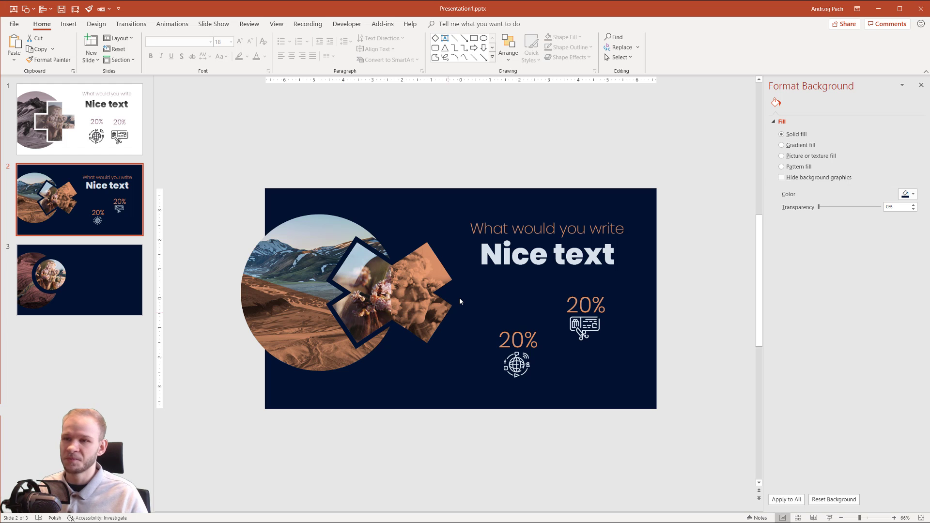
Paste slide 3 as slide 4 with Keep Source Formatting, then delete both photo circles
click(92, 288)
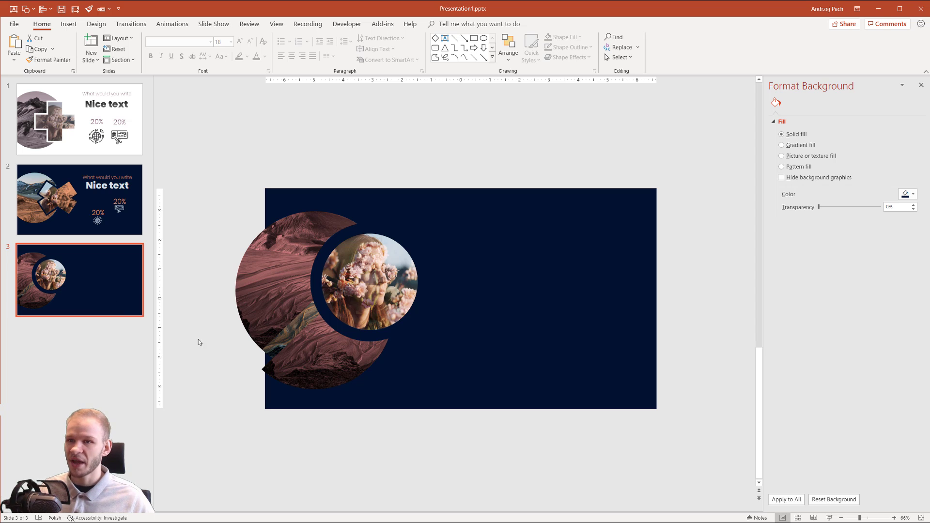
key(ctrl+v)
click(128, 403)
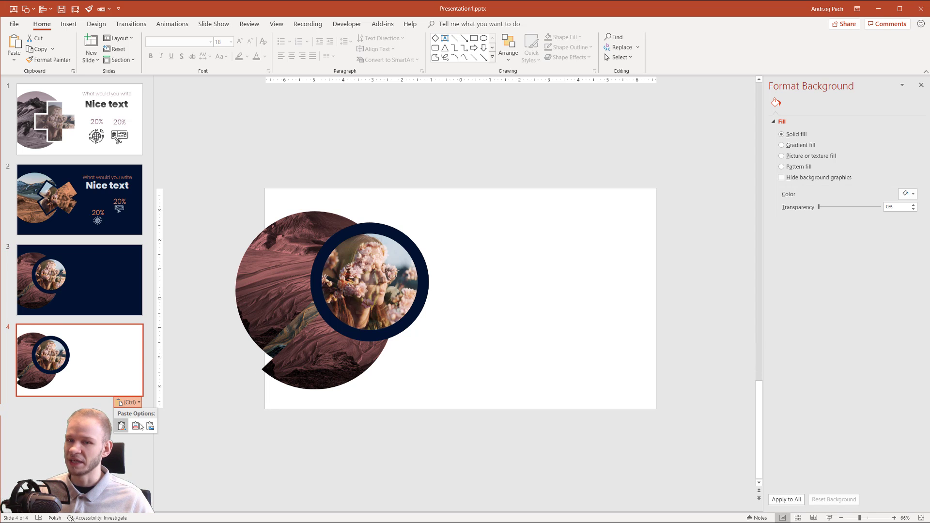
click(141, 426)
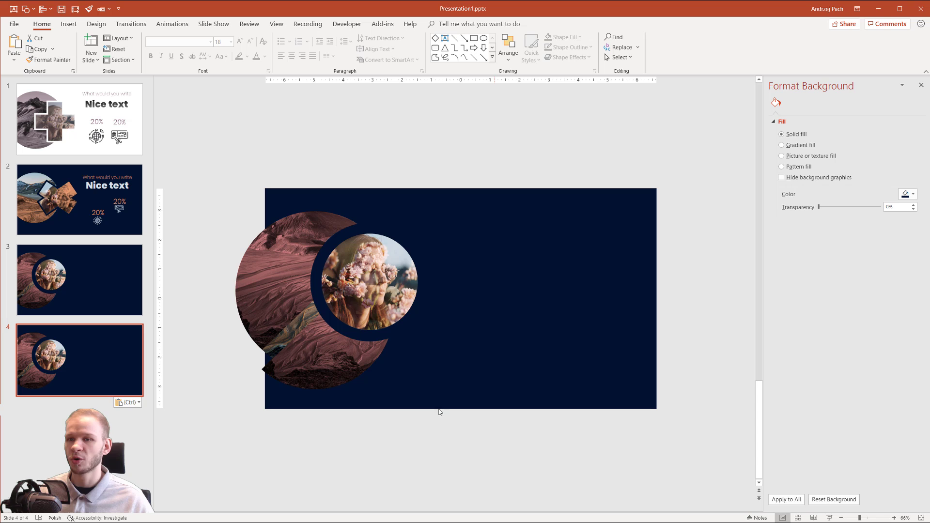
drag(193, 191, 432, 419)
key(Delete)
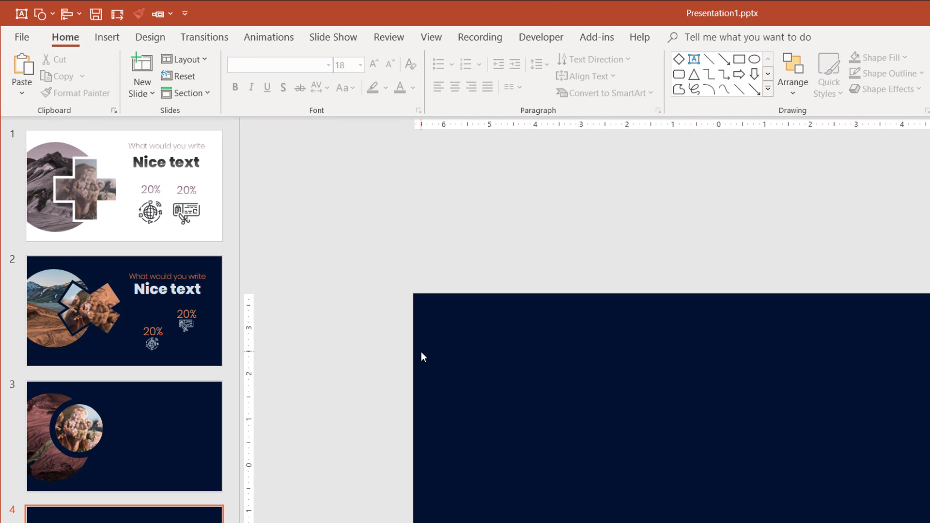
Draw an Oval circle, shrink it to 5.52 inches and position it across the slide's left edge
click(113, 39)
click(280, 95)
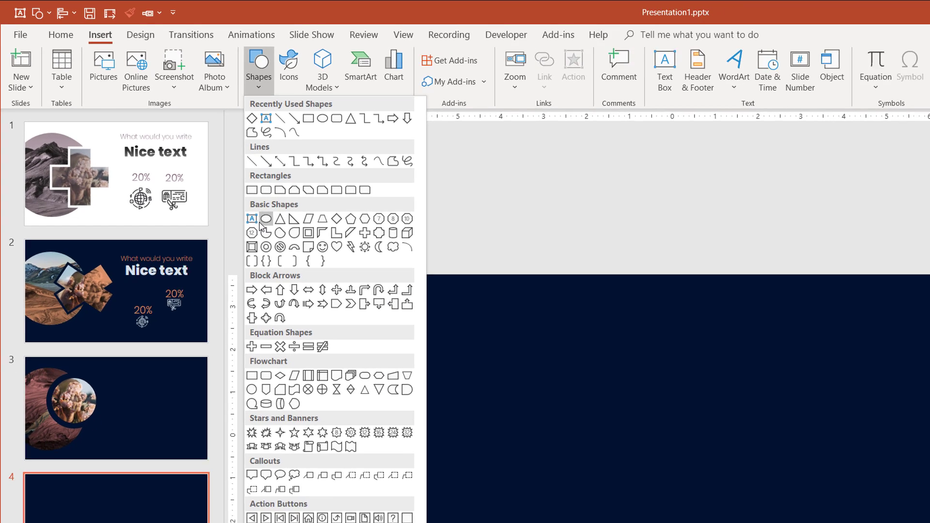
click(372, 405)
drag(228, 230, 398, 399)
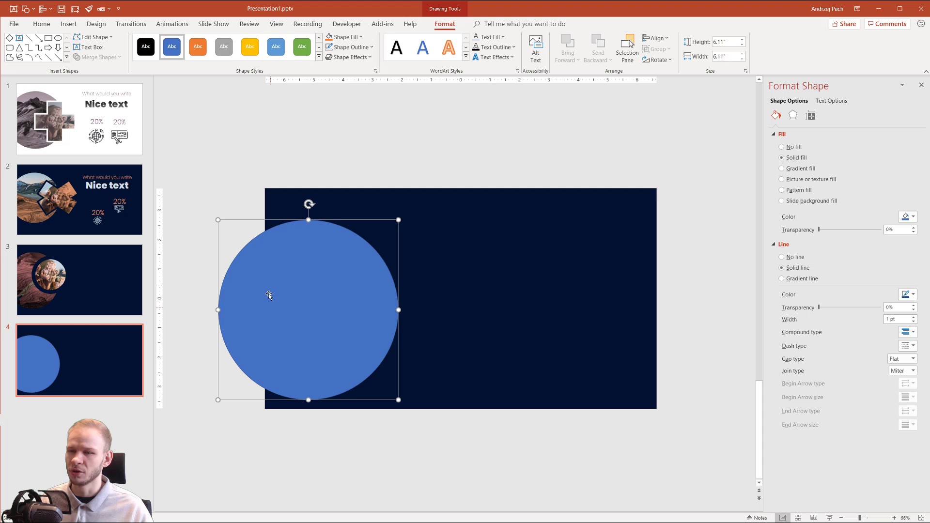
drag(290, 305, 301, 294)
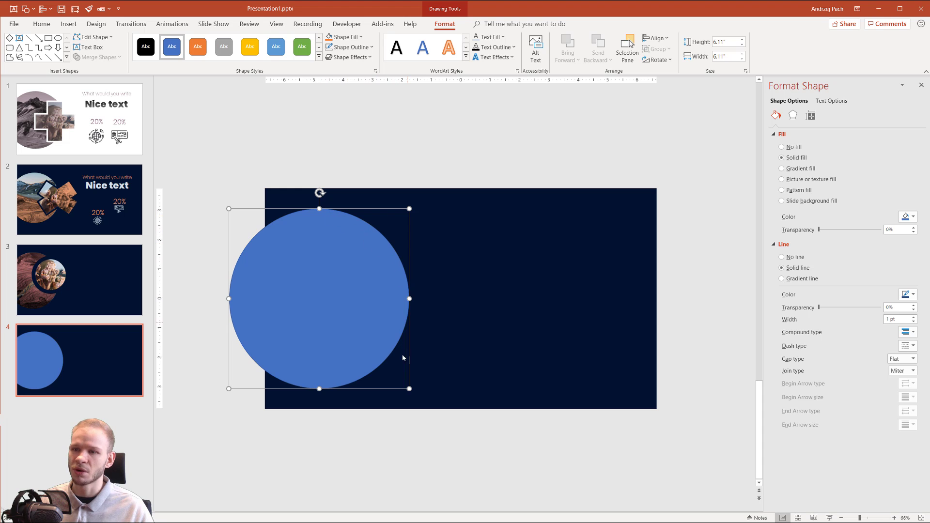
click(473, 369)
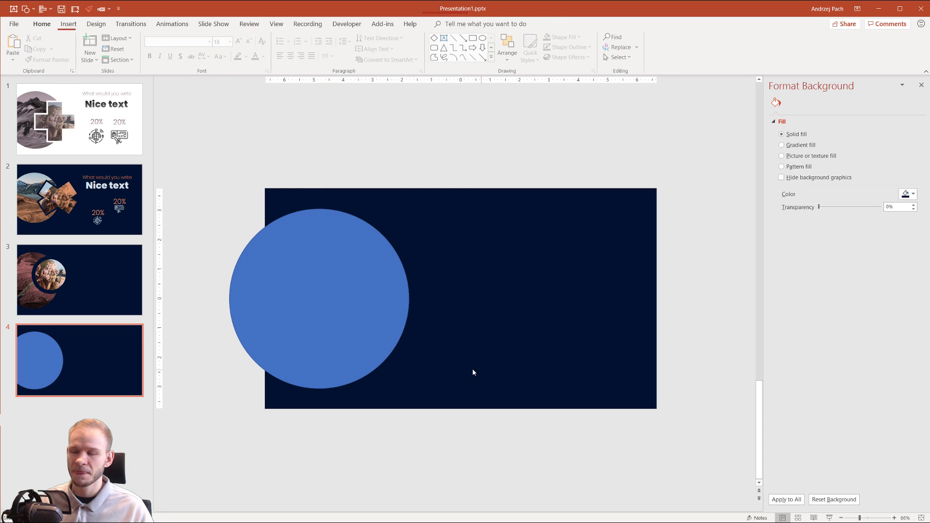
click(345, 303)
drag(409, 389, 382, 361)
drag(332, 313, 335, 328)
click(432, 372)
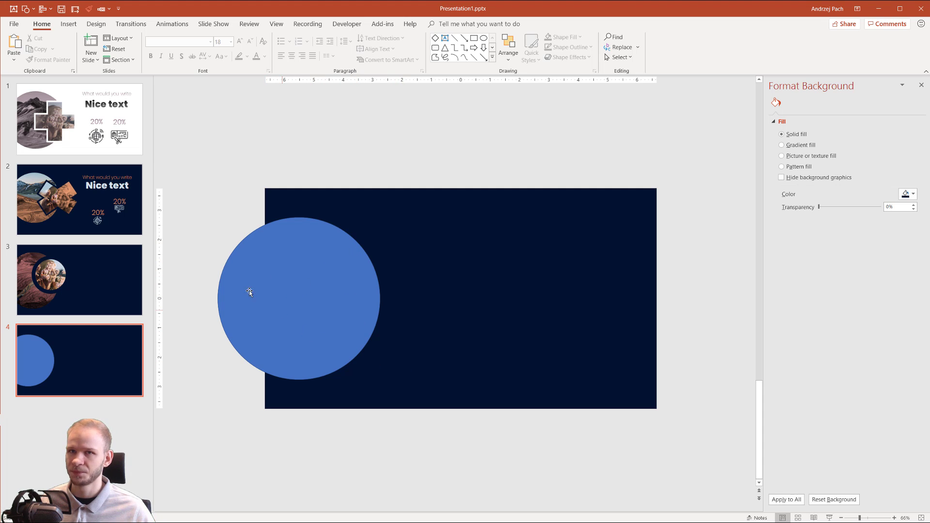
Draw a Multiply X shape from the Insert shapes gallery beside the circle
click(69, 24)
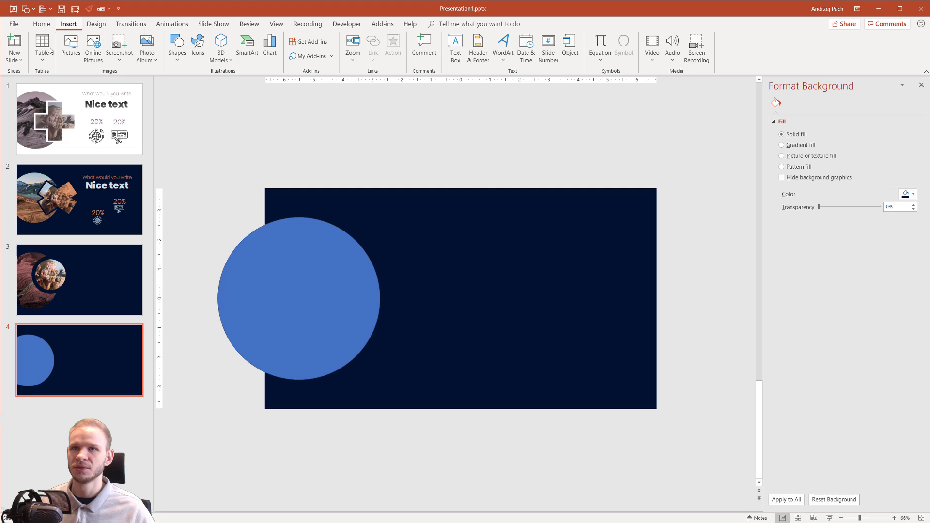
click(175, 59)
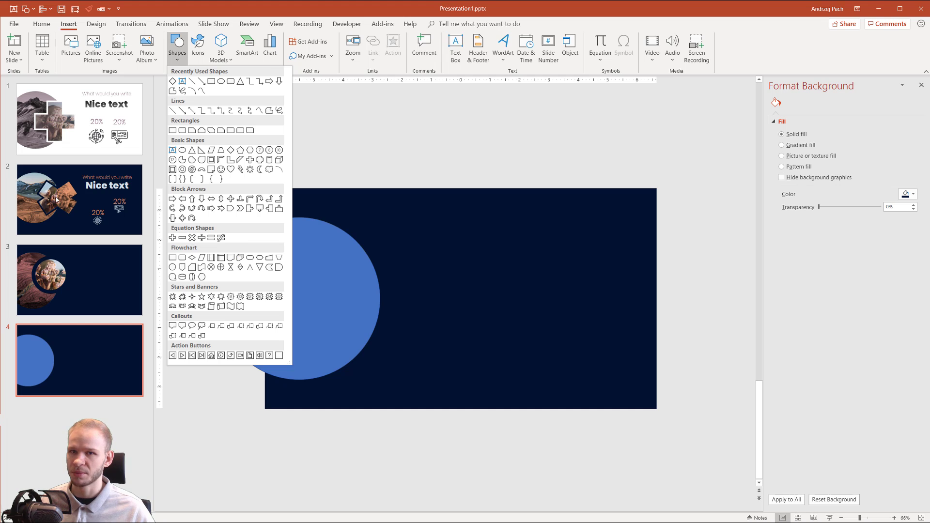
click(191, 238)
mouse_move(374, 285)
mouse_down()
mouse_move(409, 339)
mouse_move(489, 402)
mouse_up()
drag(486, 315, 527, 274)
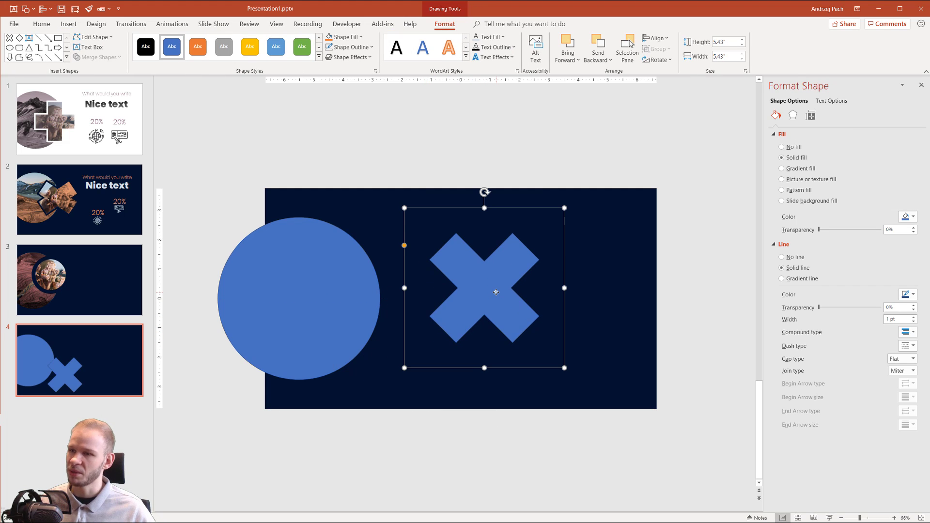
Adjust the X's arm thickness and size it to 4.43 by 6.17 inches over the circle's right edge
mouse_move(404, 246)
mouse_down()
mouse_move(401, 293)
mouse_move(400, 209)
mouse_move(398, 234)
mouse_up()
drag(484, 207, 483, 287)
mouse_move(406, 301)
mouse_down()
mouse_move(411, 322)
mouse_move(417, 265)
mouse_move(407, 324)
mouse_move(410, 313)
mouse_up()
drag(478, 324, 436, 308)
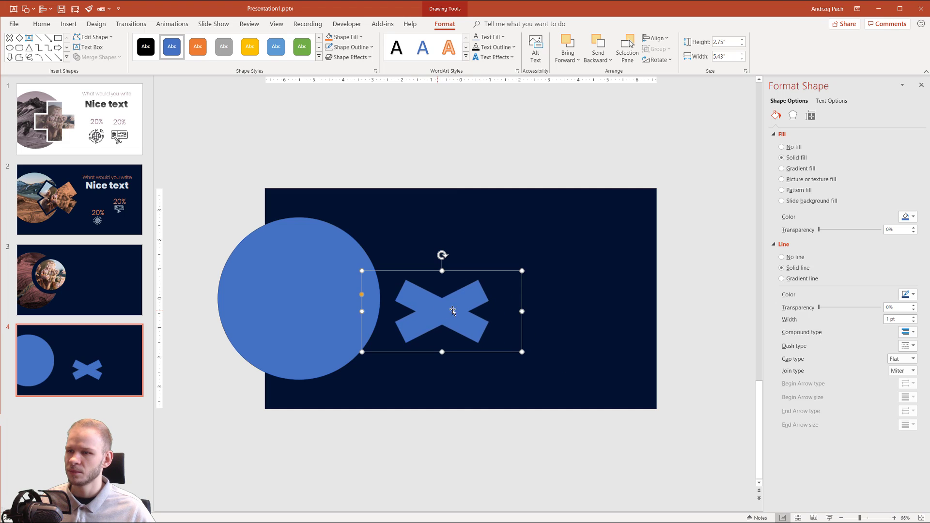
drag(521, 312, 475, 311)
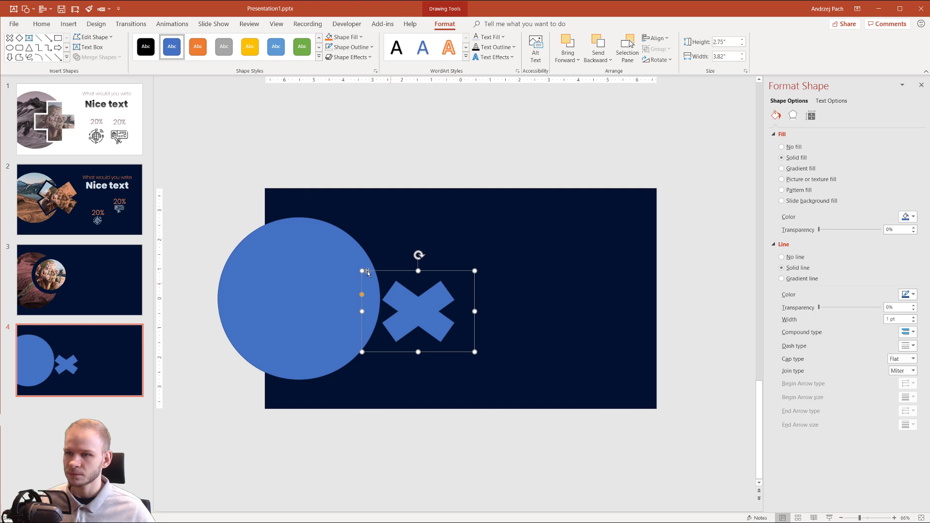
drag(362, 269, 379, 279)
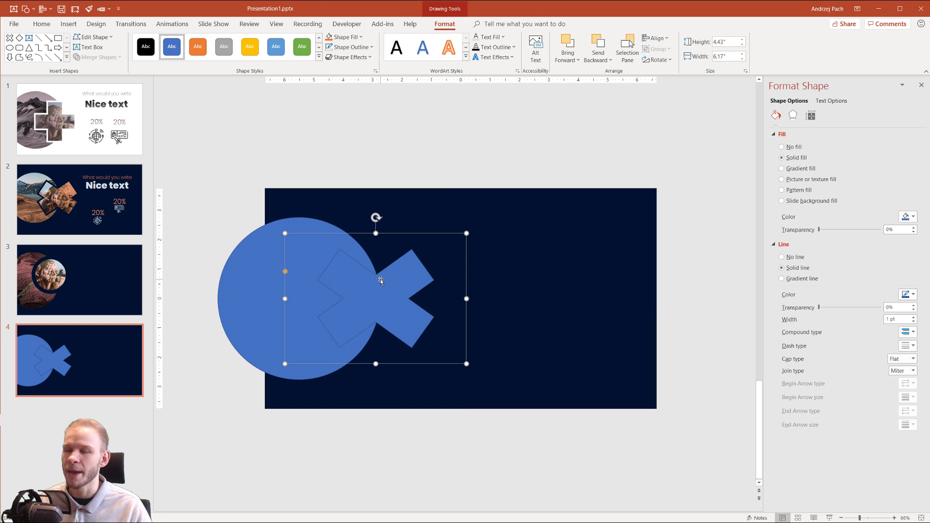
Give the X shape a picture fill using the oleg-ivanov-1301117-unsplash.jpg flower photo
click(525, 310)
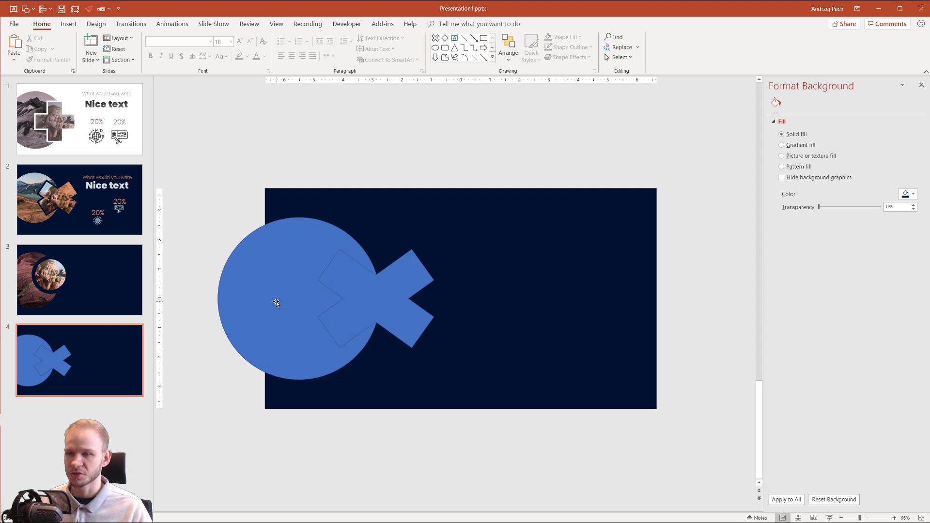
click(392, 288)
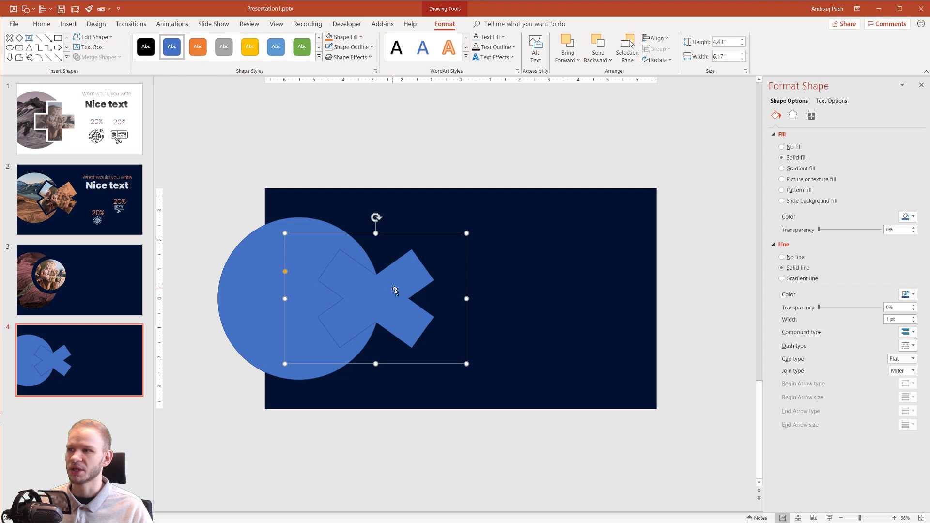
click(794, 180)
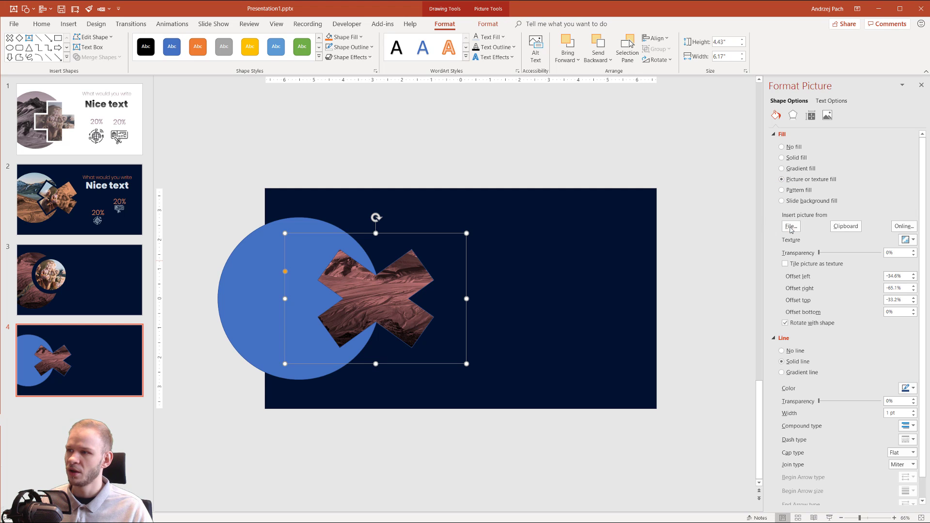
click(791, 227)
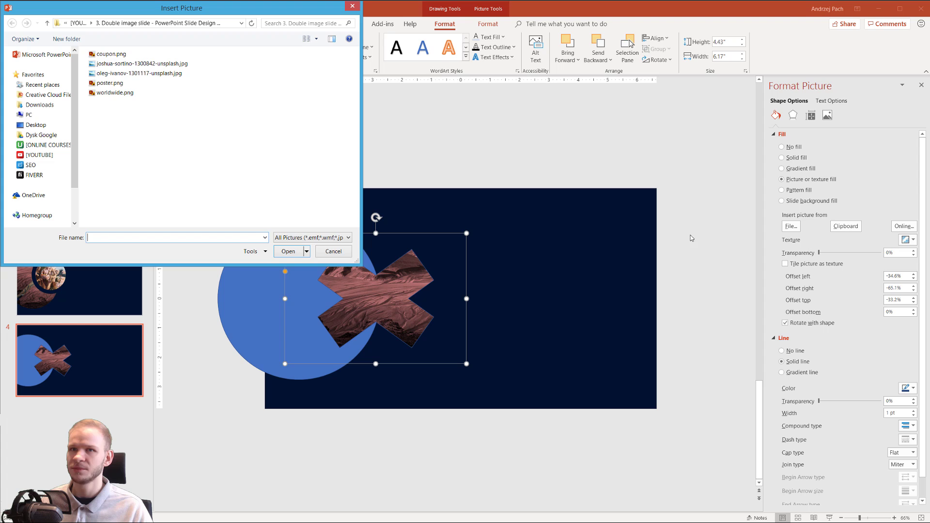
double_click(158, 73)
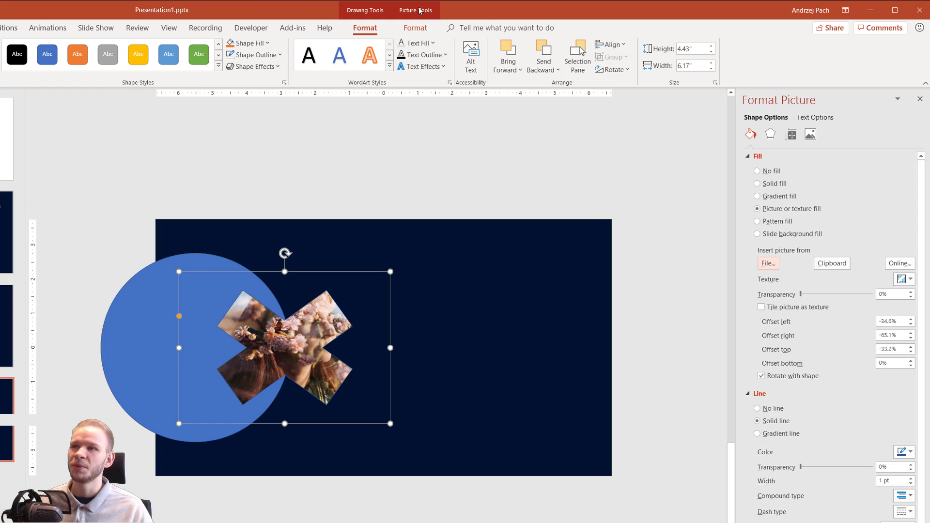
Crop the X's flower photo to Fill, then enlarge and shift it so the blossoms sit centred
click(427, 27)
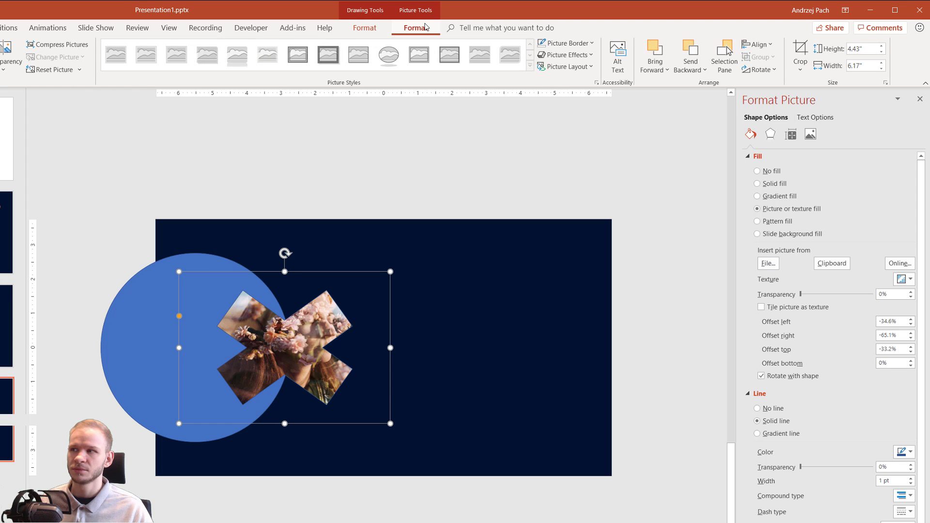
click(801, 67)
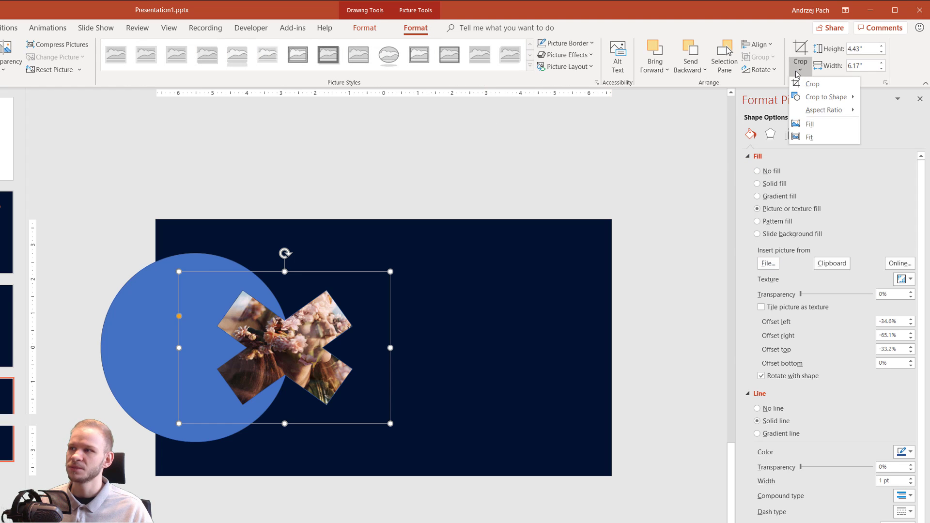
click(826, 127)
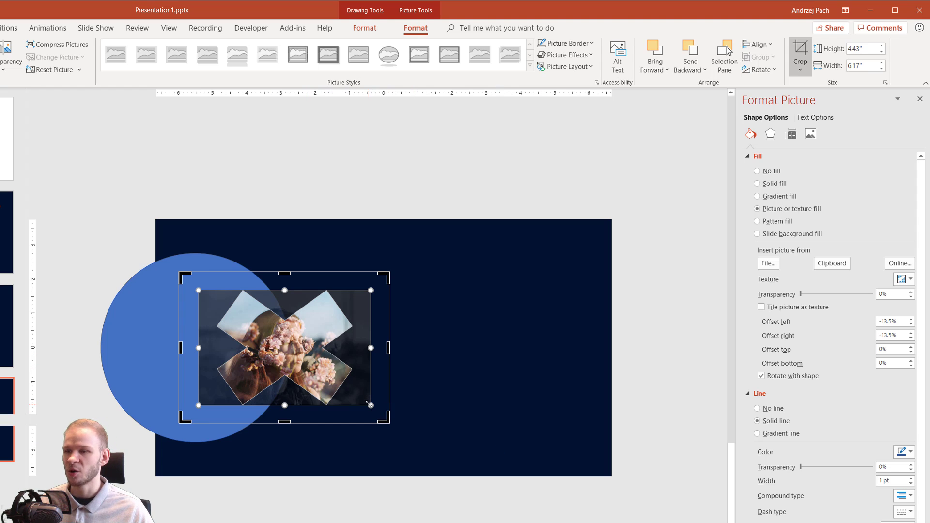
mouse_move(370, 405)
mouse_down()
mouse_move(415, 435)
mouse_move(381, 402)
mouse_up()
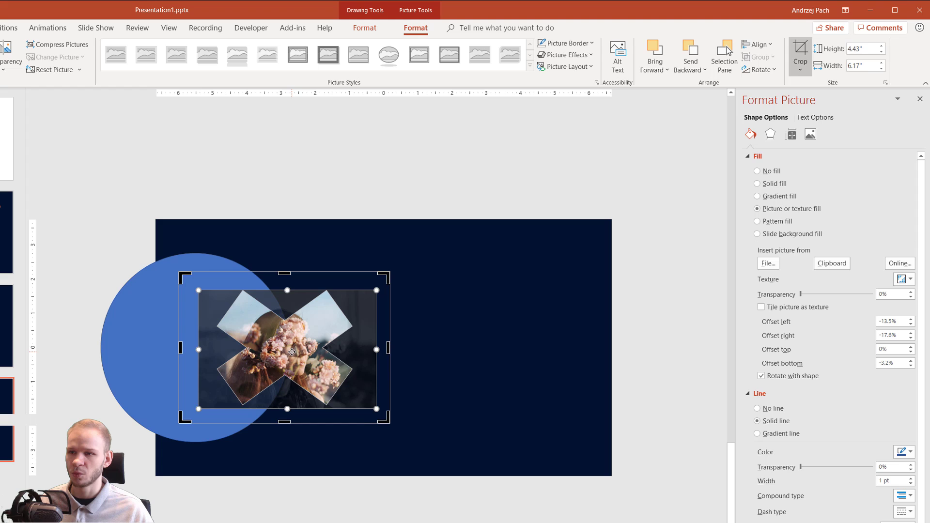
drag(292, 353, 274, 353)
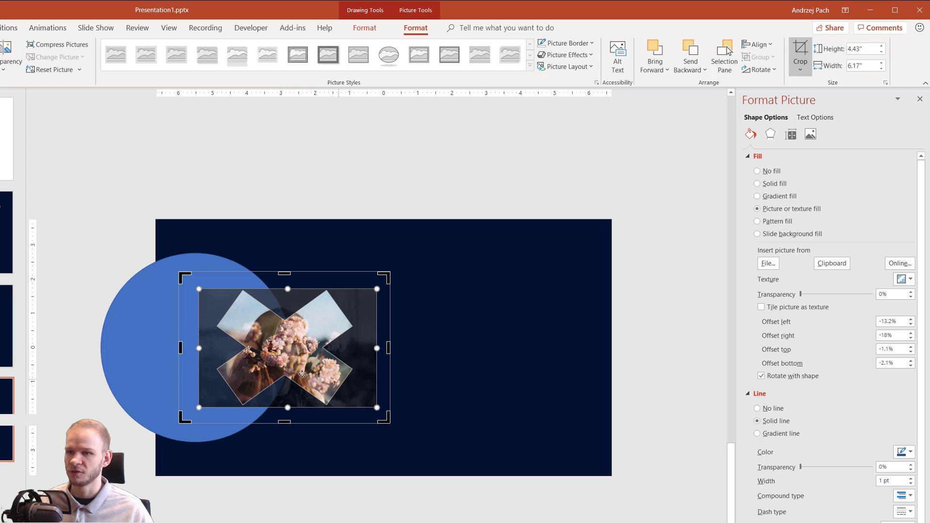
click(800, 51)
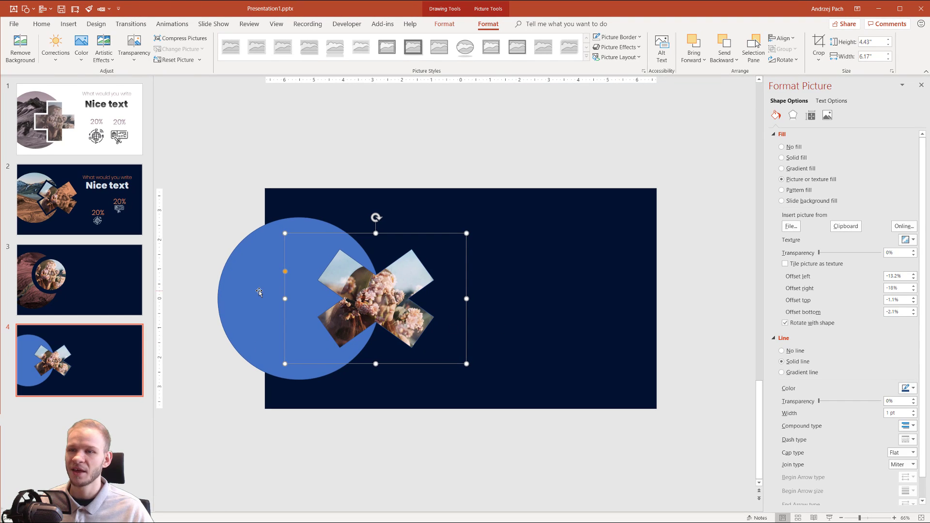
Give the blue circle a picture fill using the mountain landscape photo from file
click(259, 293)
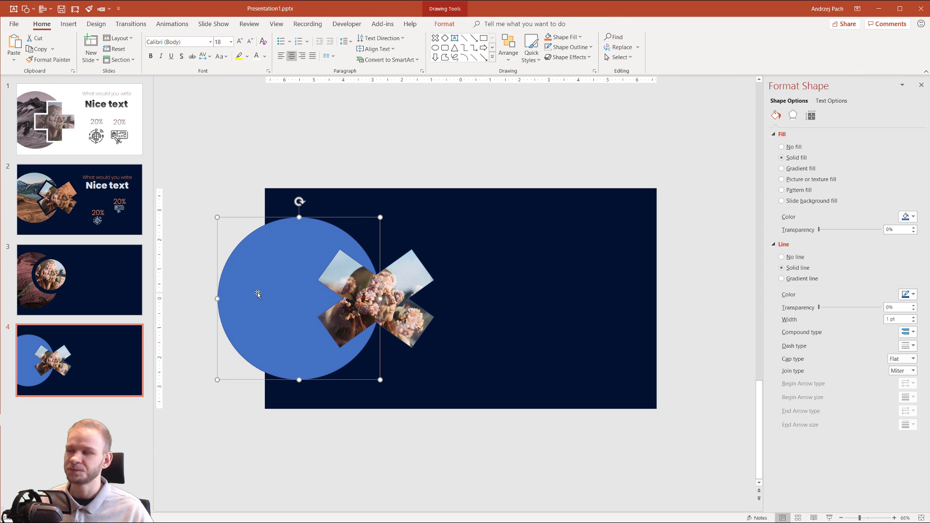
click(787, 180)
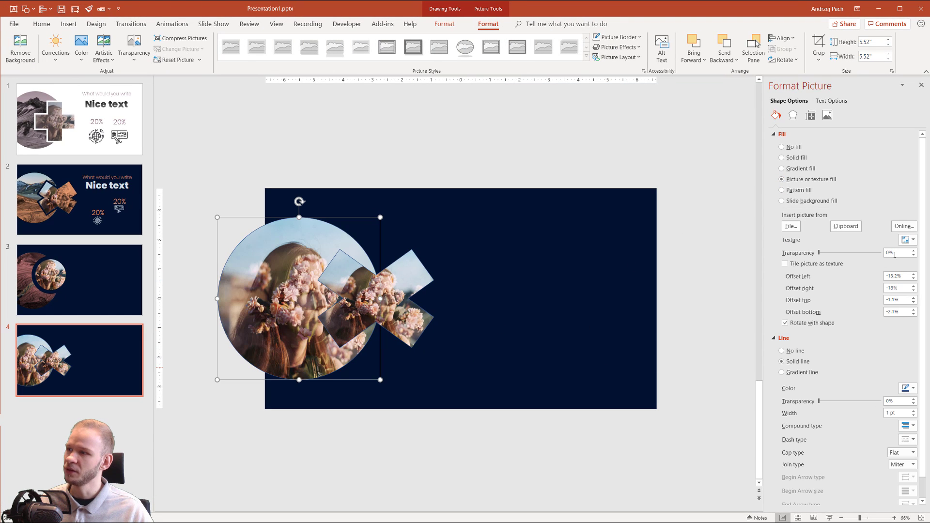
click(794, 229)
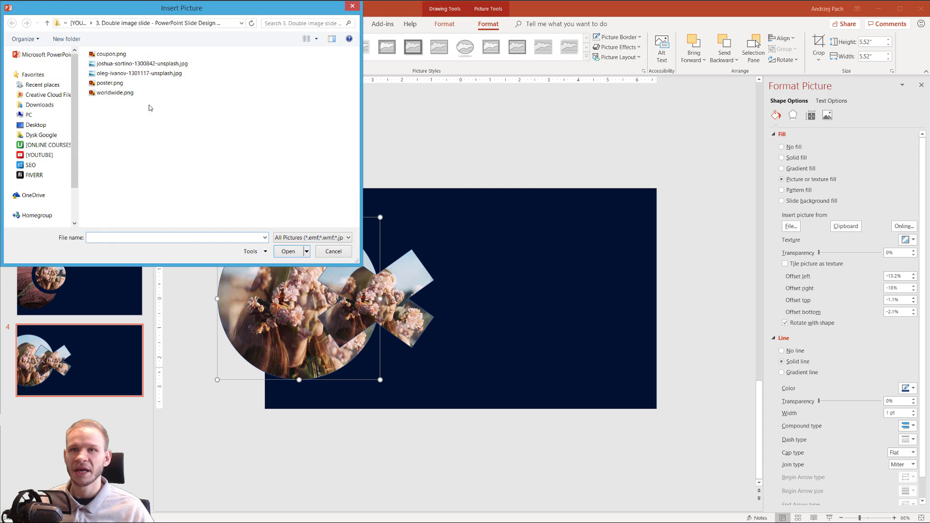
double_click(141, 64)
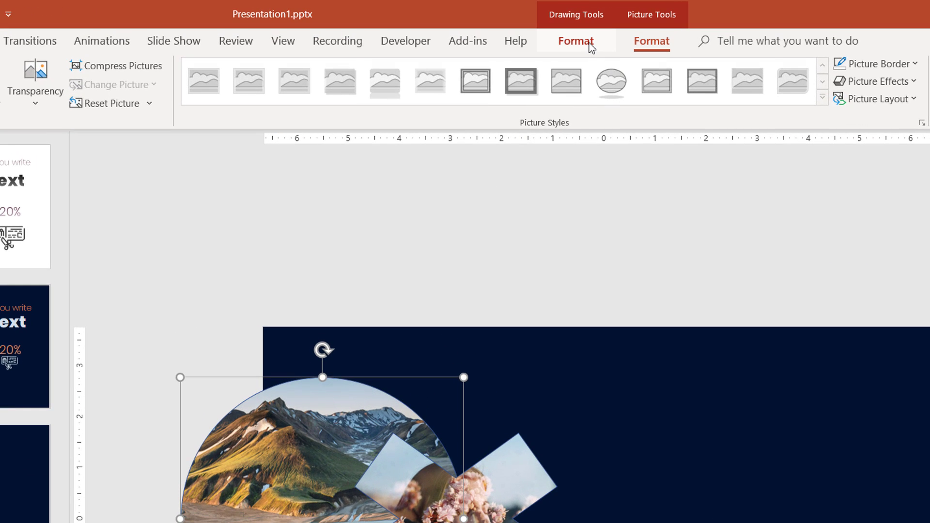
Set the mountain circle's Shape Outline to No Outline
click(589, 42)
click(428, 82)
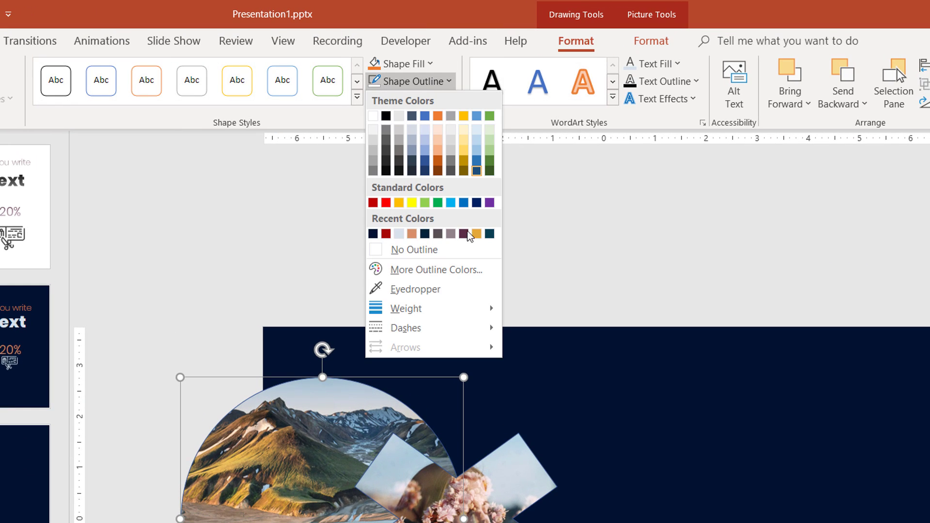
click(430, 250)
key(Tab)
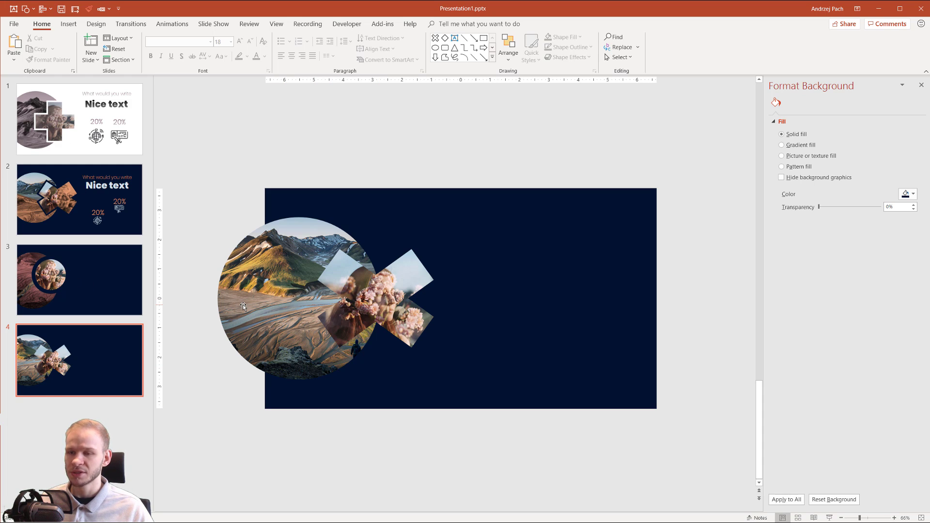
Ctrl-drag the mountain circle to the slide's right side to create a copy
click(269, 283)
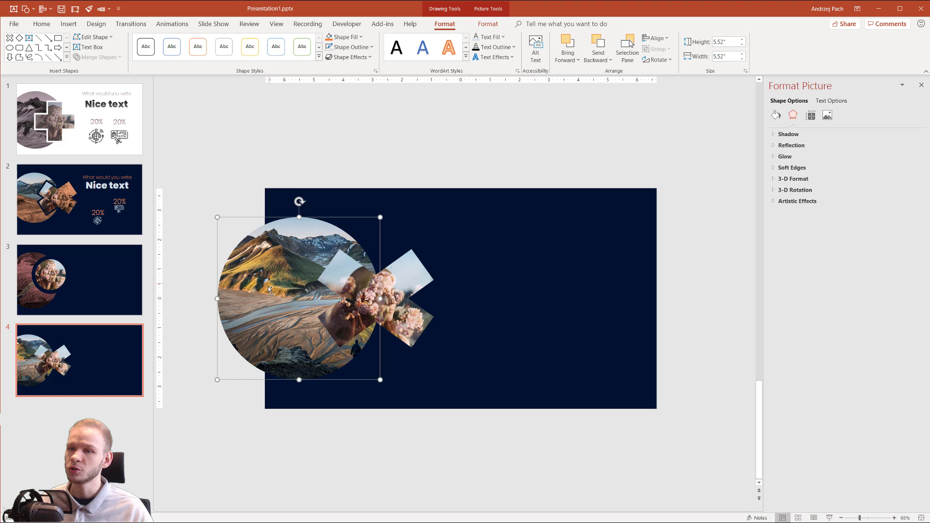
drag(268, 289, 544, 263)
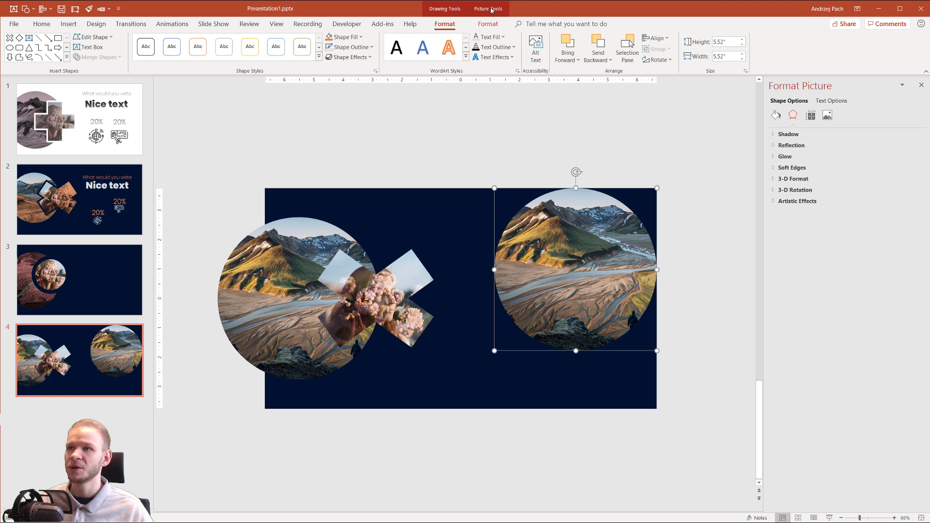
Recolour the right mountain circle with a teal standard colour and shift it slightly left
click(490, 24)
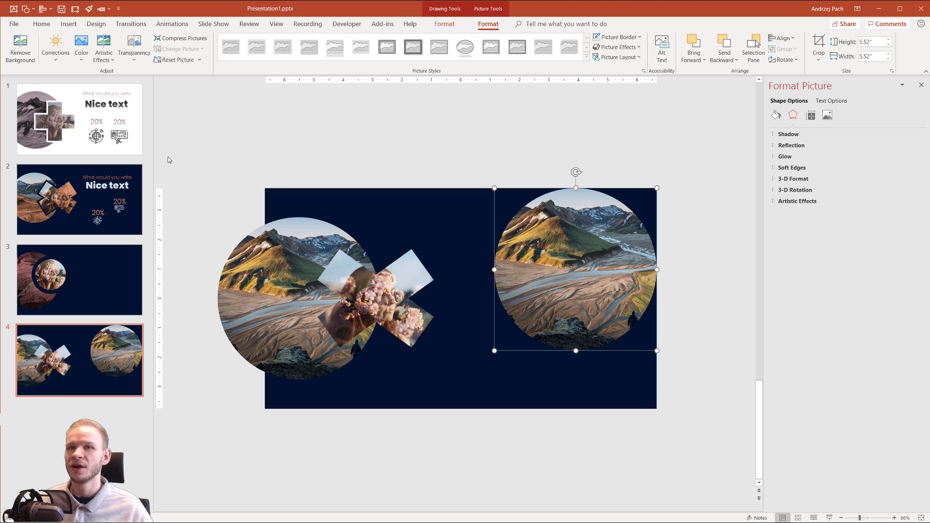
click(81, 60)
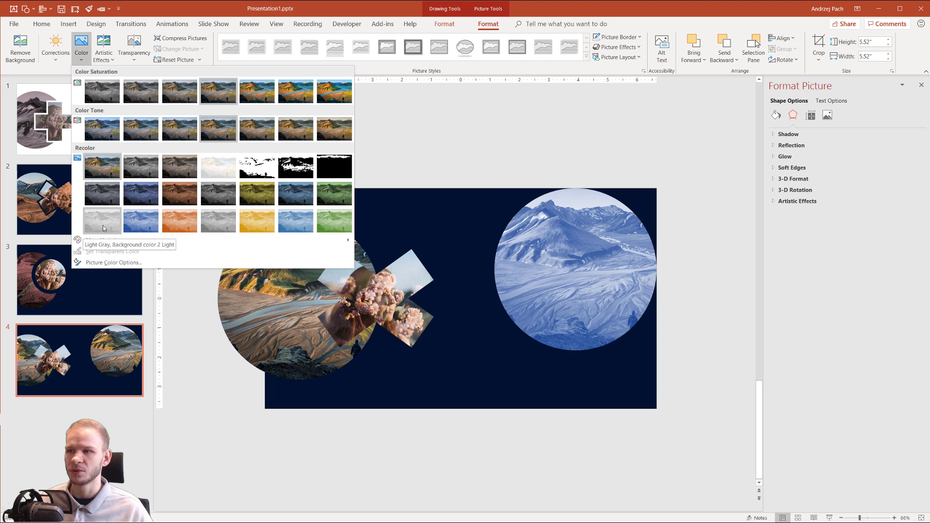
mouse_move(119, 242)
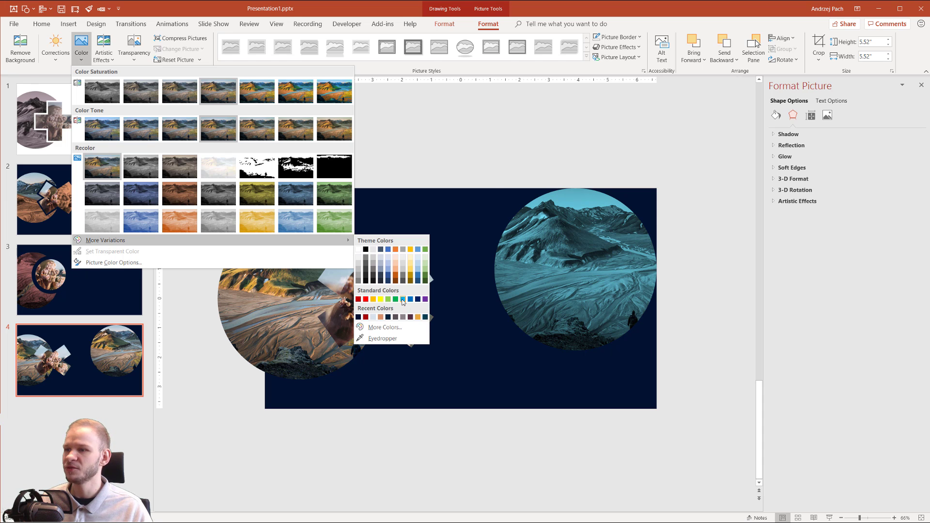
click(403, 299)
drag(555, 277, 525, 286)
Draw a large rectangle and rotate it to a steep diagonal over the teal circle's lower right
click(68, 24)
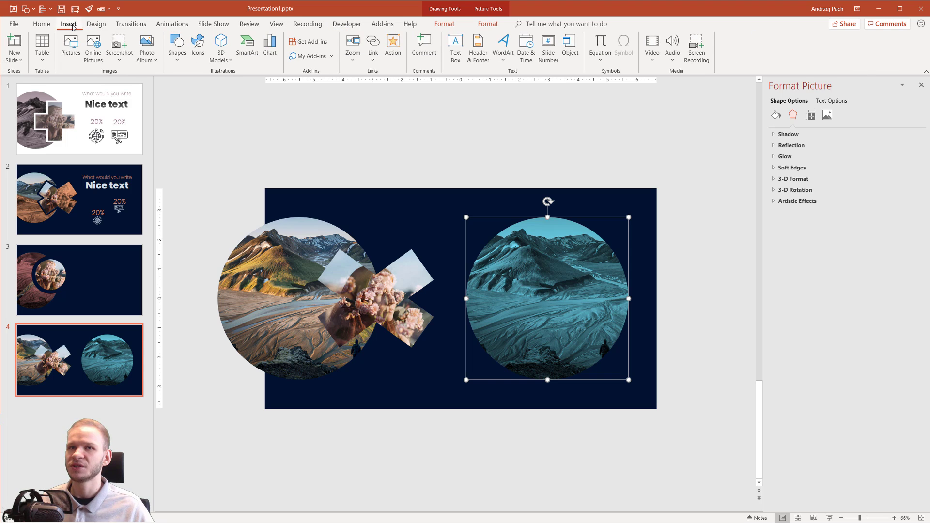
click(175, 56)
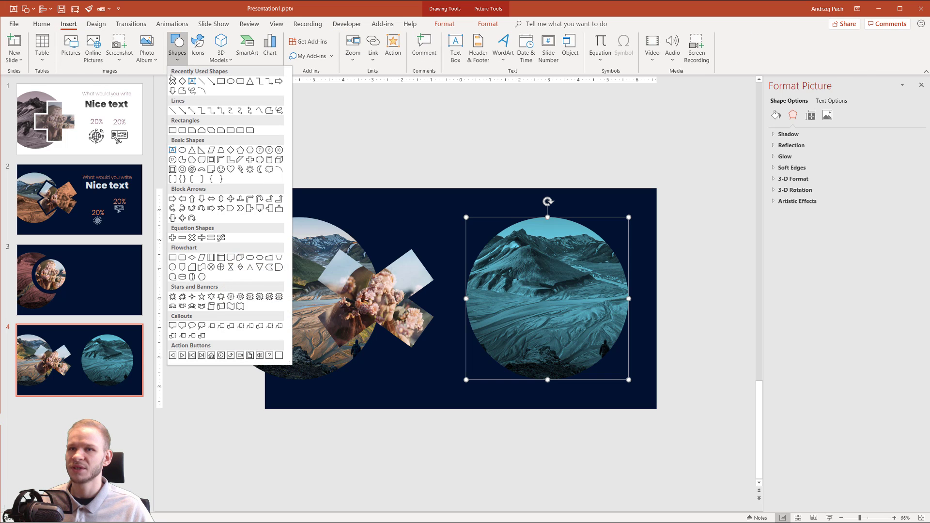
click(173, 130)
drag(342, 131, 697, 304)
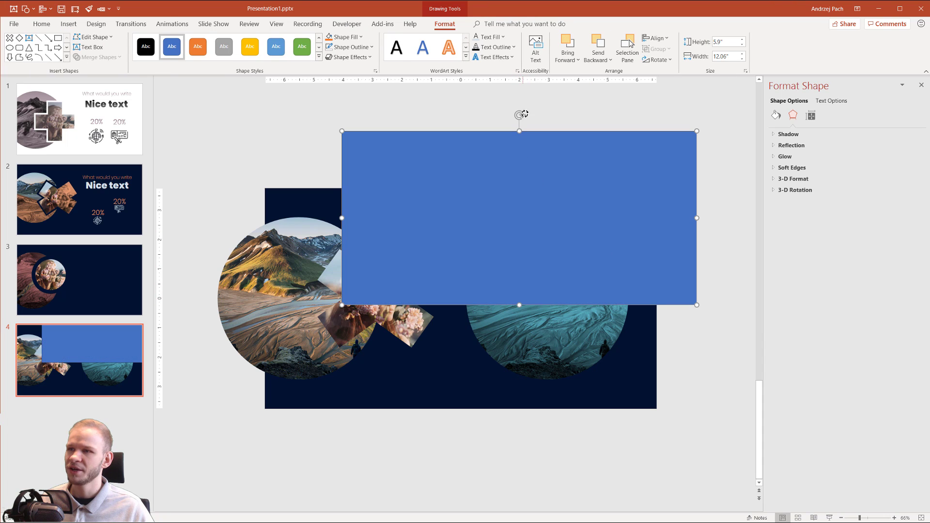
drag(524, 114, 615, 264)
scroll(559, 236, up, 2)
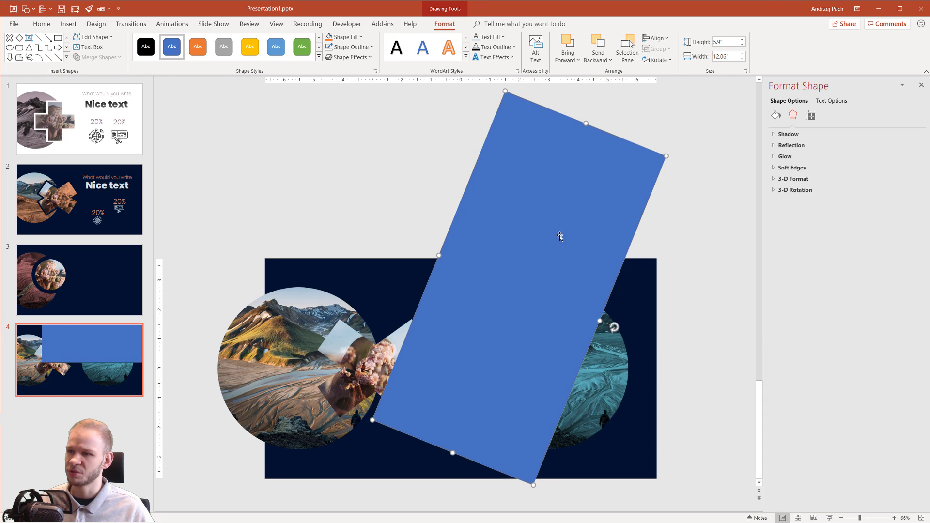
drag(559, 236, 590, 283)
drag(696, 326, 626, 323)
Select both the teal mountain circle and the blue rectangle
click(448, 199)
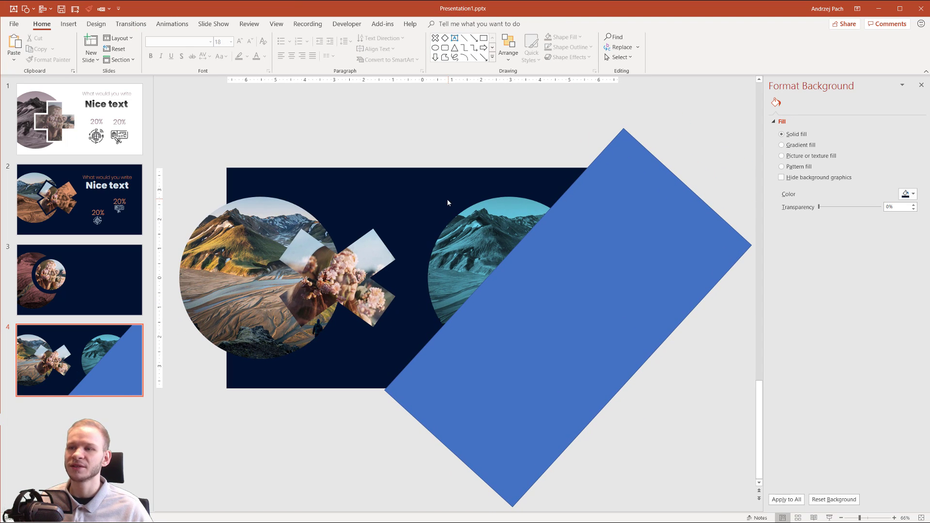
click(464, 232)
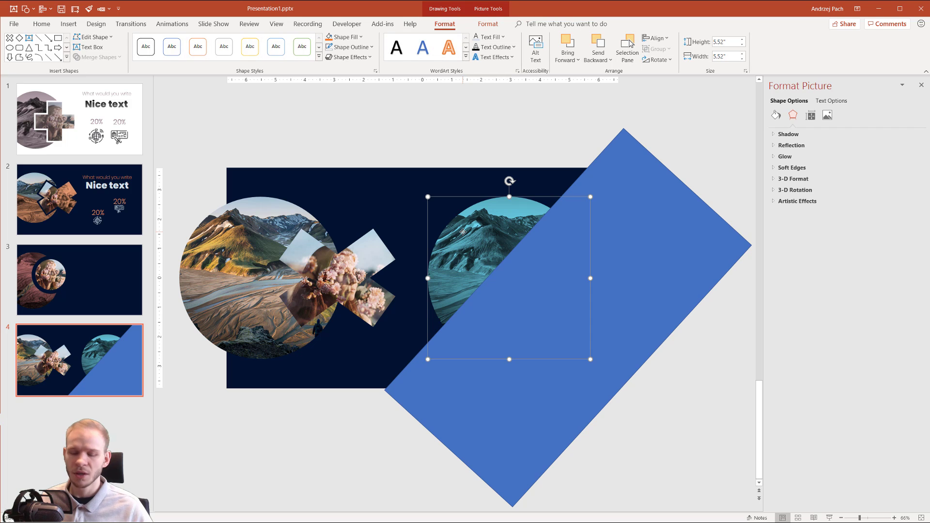
shift+click(668, 234)
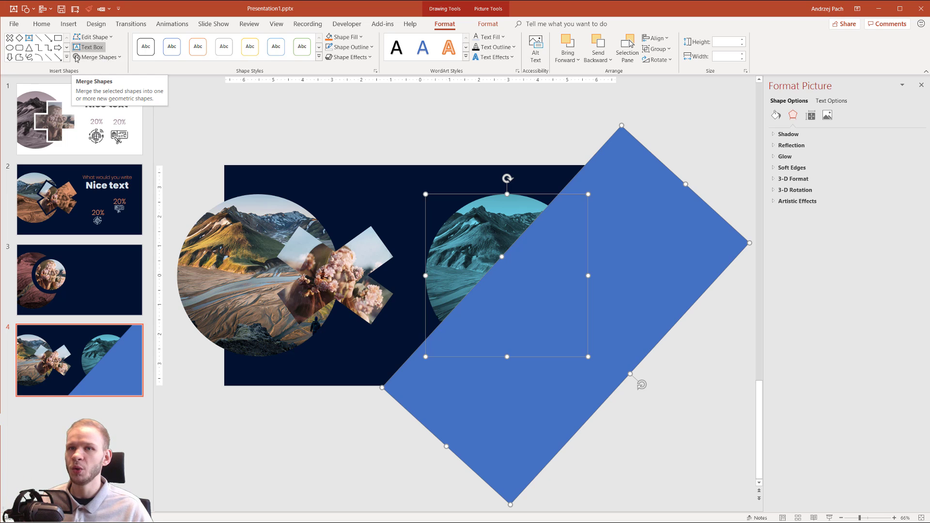
Subtract the rectangle from the teal circle and move the cut wedge onto the left photo circle
click(99, 57)
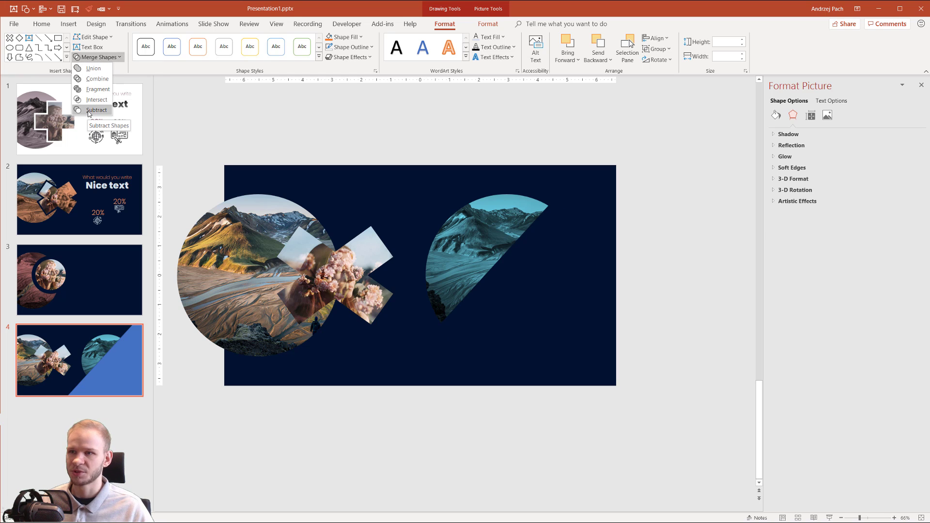
click(89, 110)
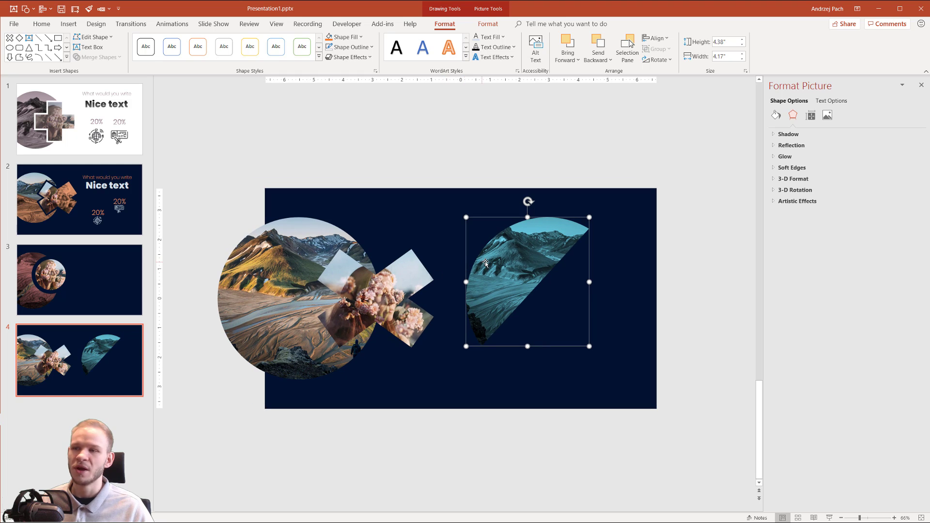
drag(517, 258, 284, 251)
key(Escape)
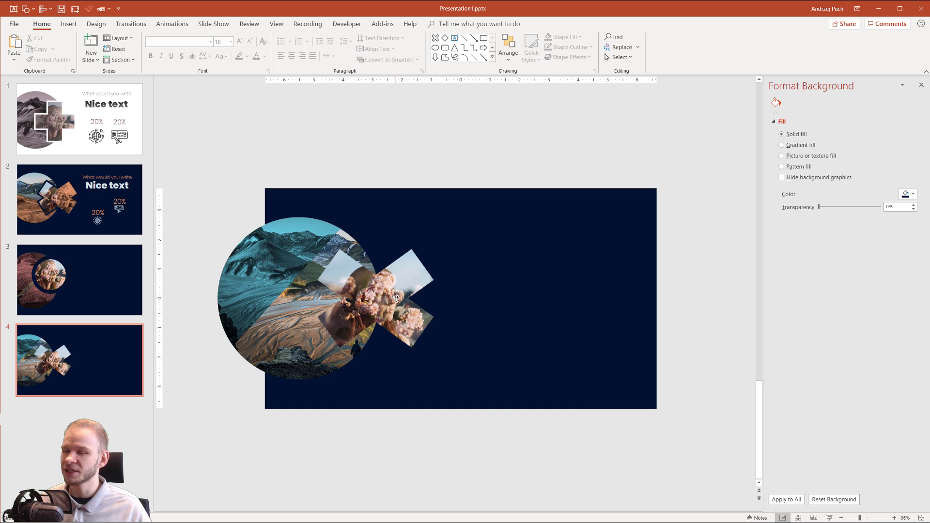
Paste a copy of the photo cross and move it to the slide's right side
key(ctrl+v)
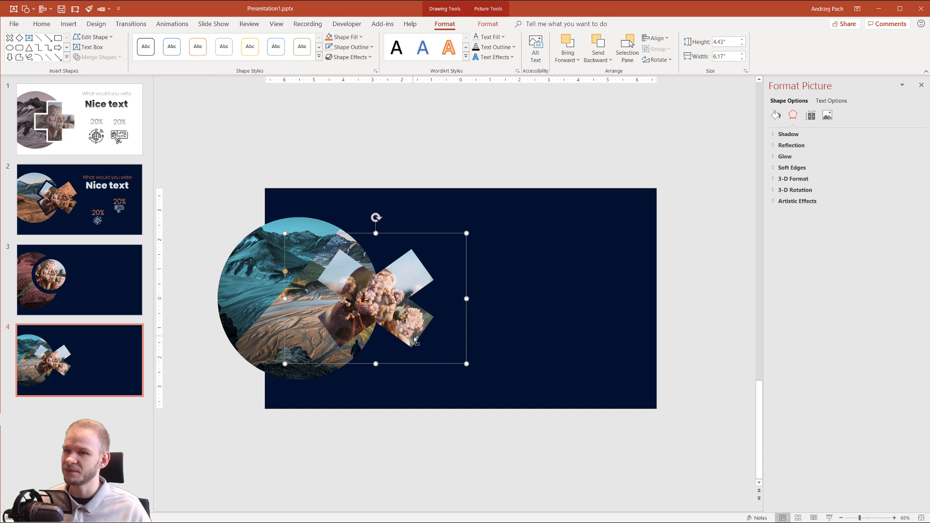
key(ctrl+v)
key(Escape)
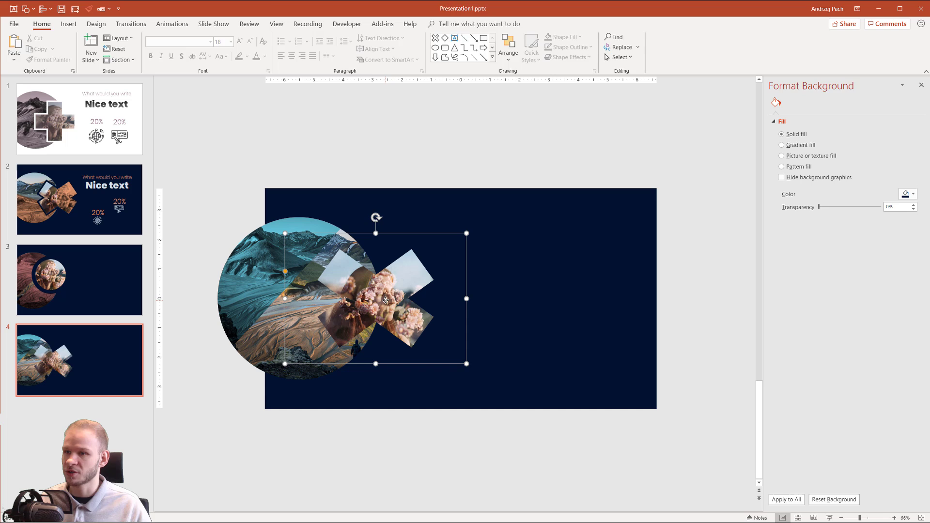
click(387, 357)
drag(388, 304, 518, 307)
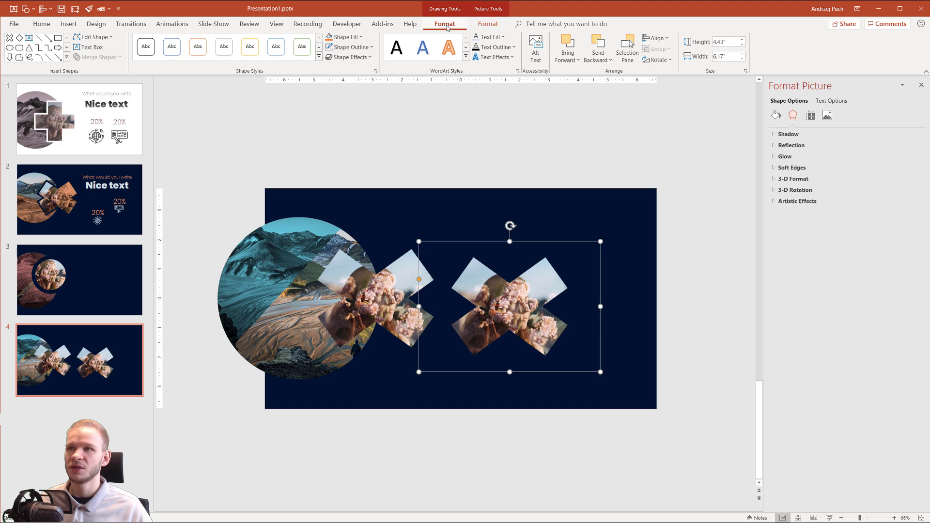
Recolour the cross copy with a Light Blue colour variation
click(488, 24)
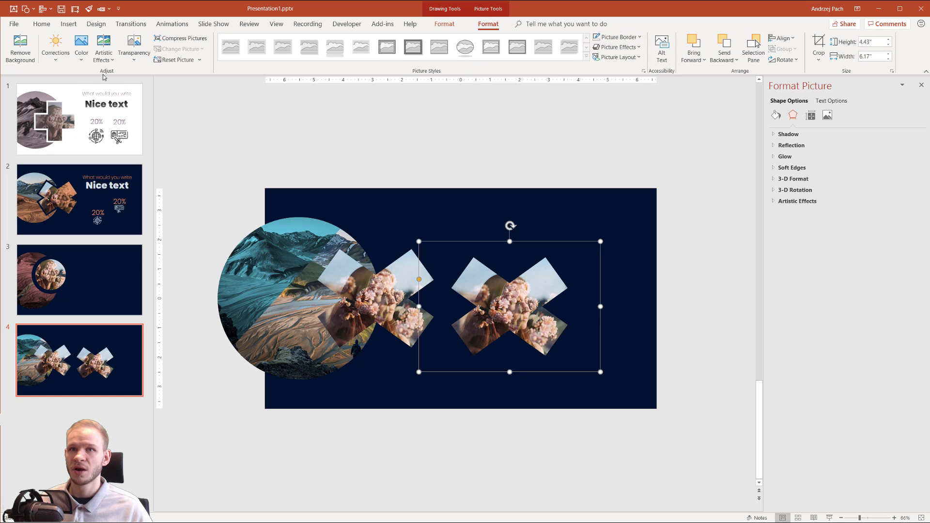
click(81, 46)
mouse_move(123, 240)
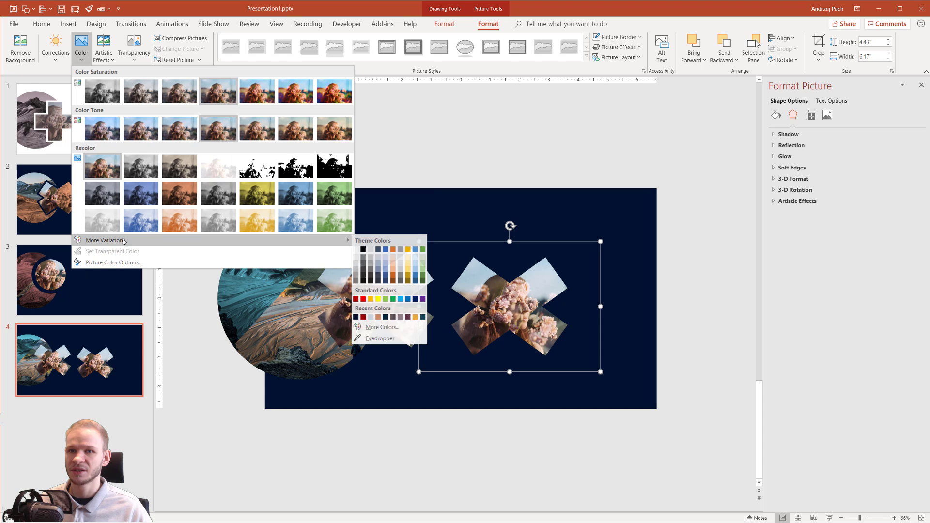
click(403, 300)
click(401, 217)
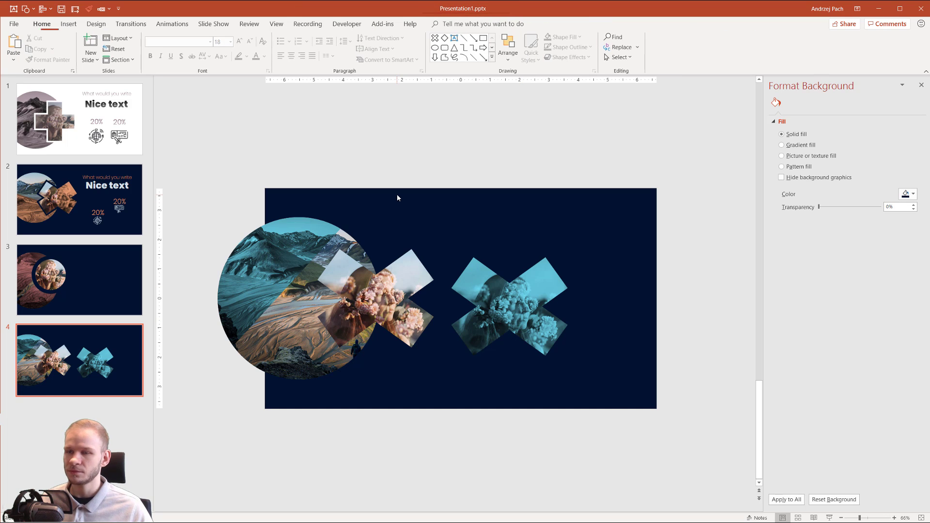
click(25, 9)
Draw a long rectangle and rotate it diagonally across the teal cross's lower half
click(32, 81)
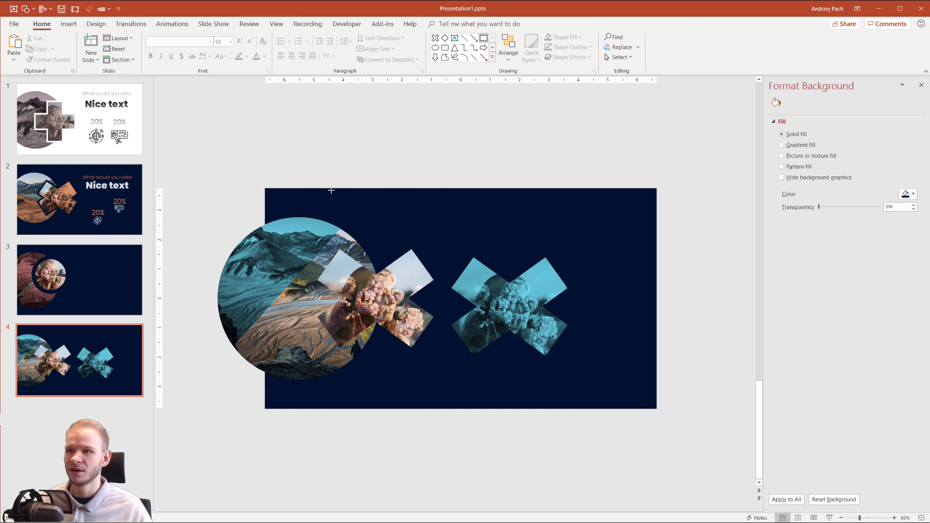
drag(352, 166, 438, 401)
drag(394, 149, 557, 288)
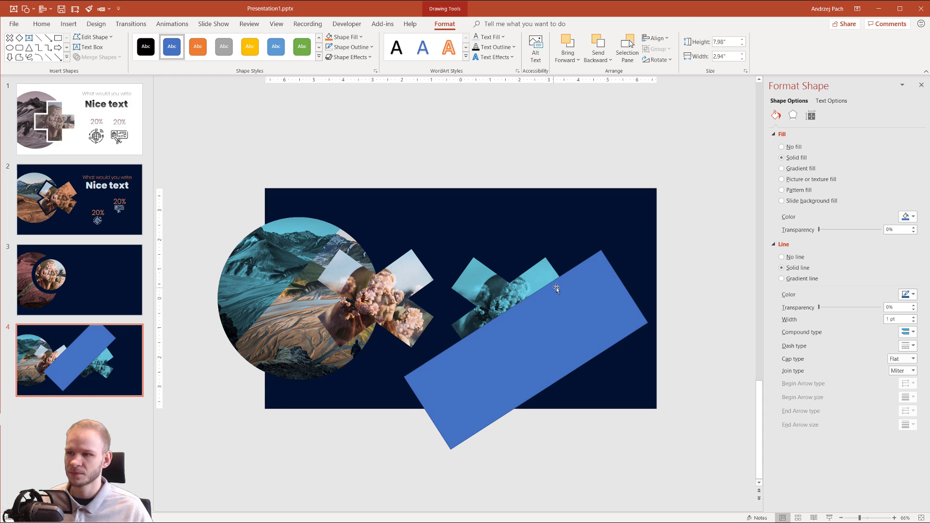
drag(638, 275, 644, 272)
drag(583, 322, 587, 327)
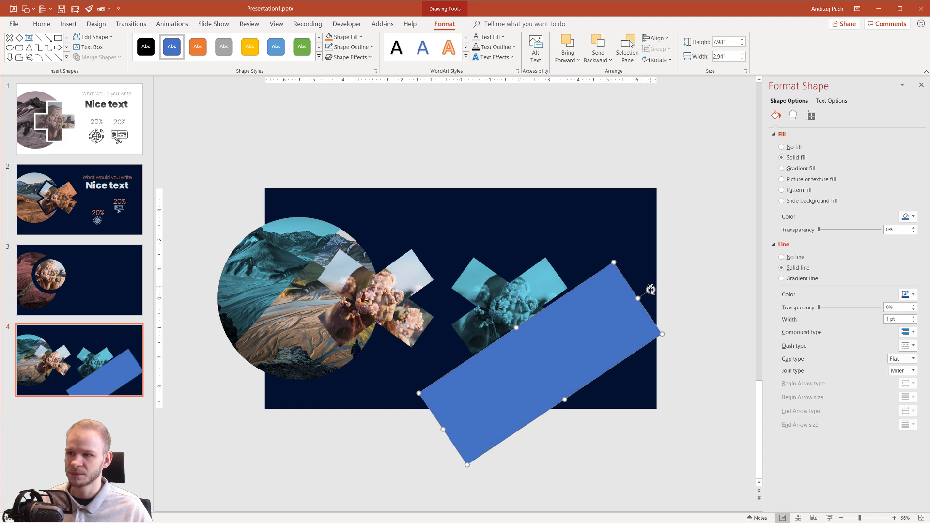
drag(651, 289, 650, 283)
mouse_move(556, 333)
mouse_down()
mouse_move(548, 326)
mouse_move(565, 341)
mouse_up()
Subtract the rectangle from the teal cross and move the remaining piece onto the left photo cross
click(480, 283)
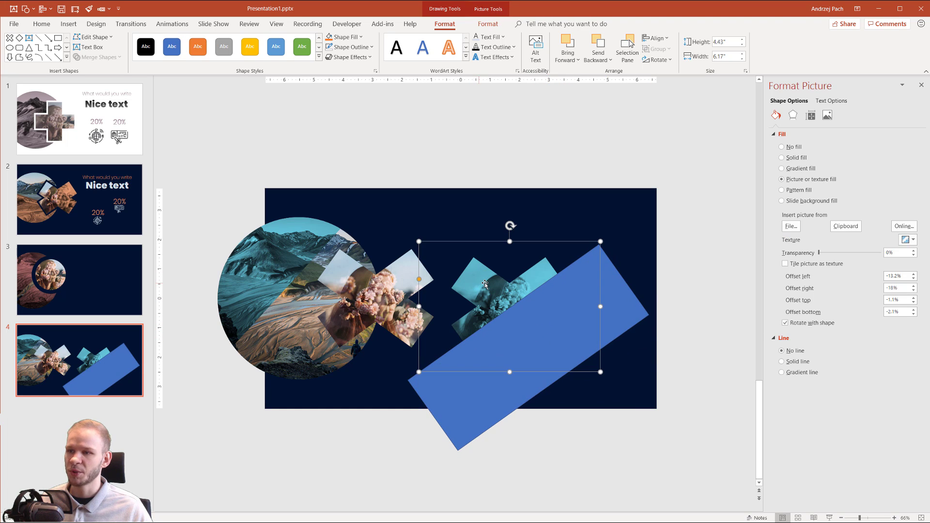
drag(519, 373, 477, 374)
click(488, 286)
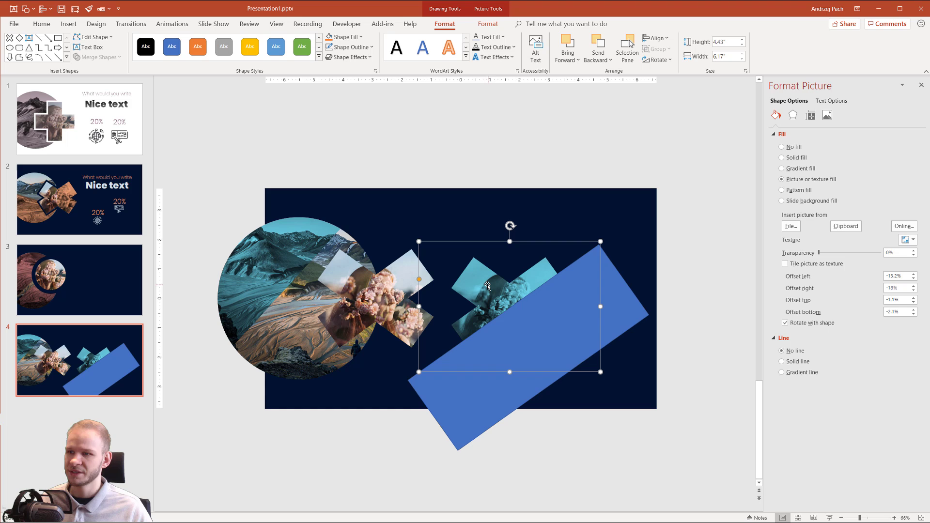
shift+click(468, 398)
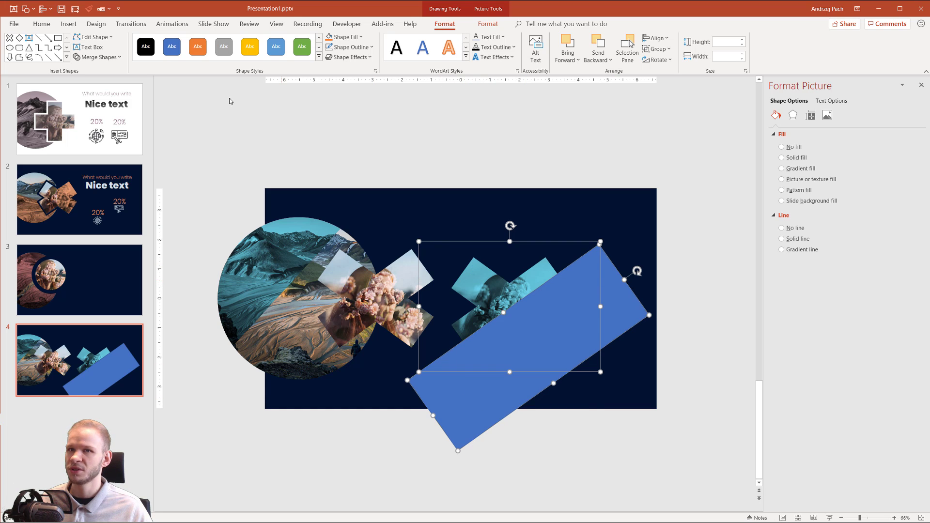
click(97, 57)
click(97, 109)
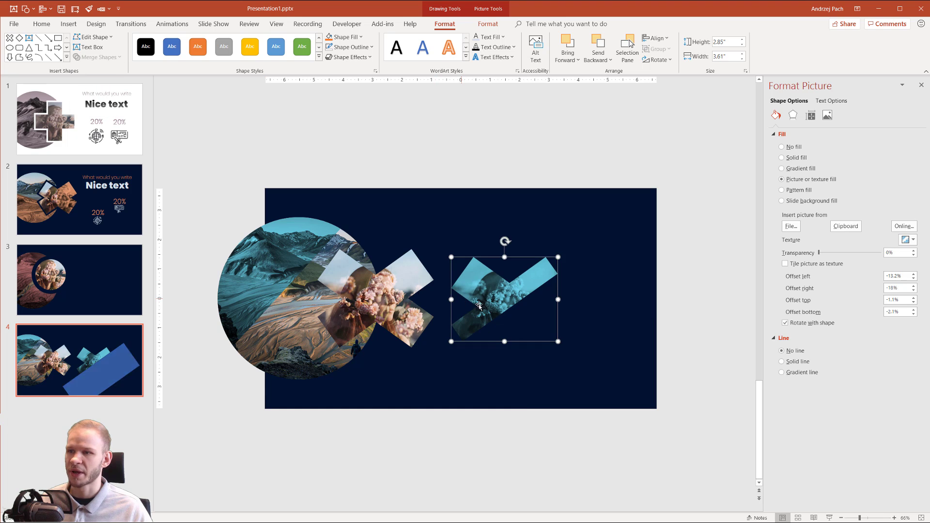
drag(478, 306, 369, 288)
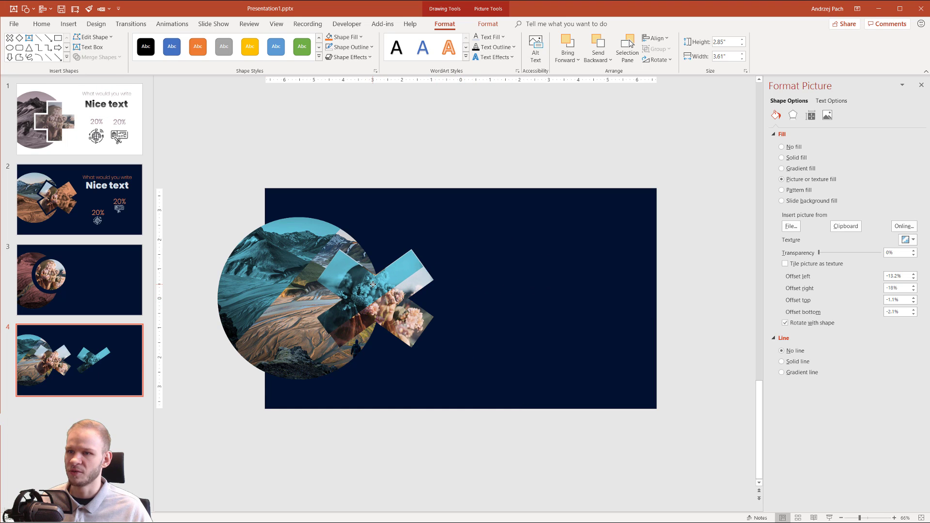
Set the photo cross's outline dash type to Long Dash Dot
click(426, 295)
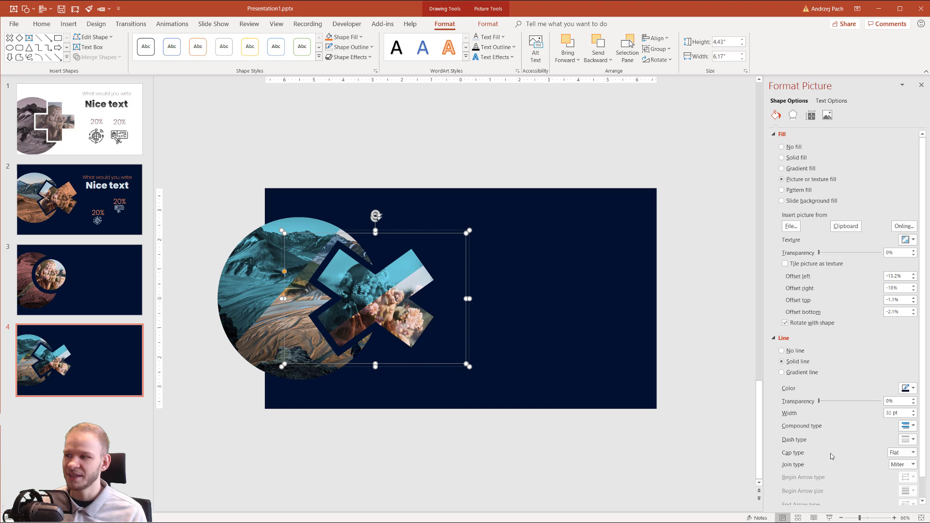
click(907, 440)
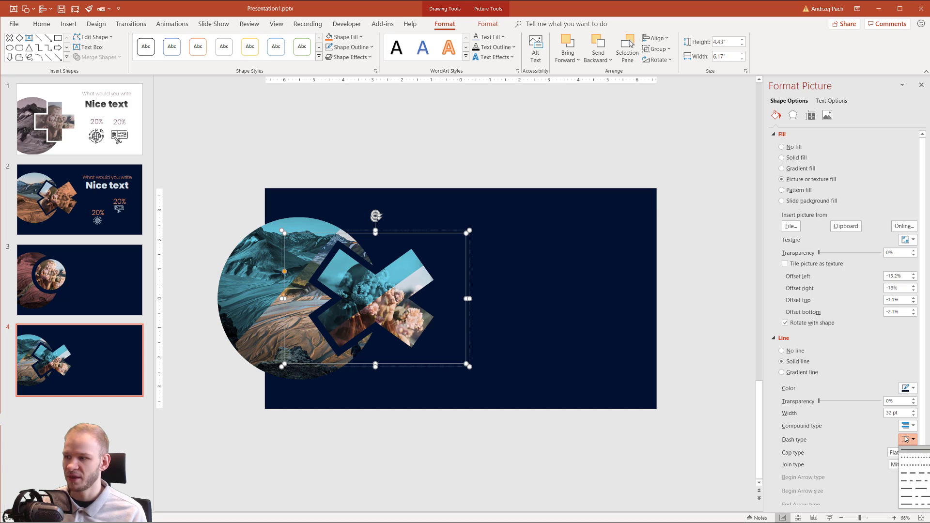
click(916, 462)
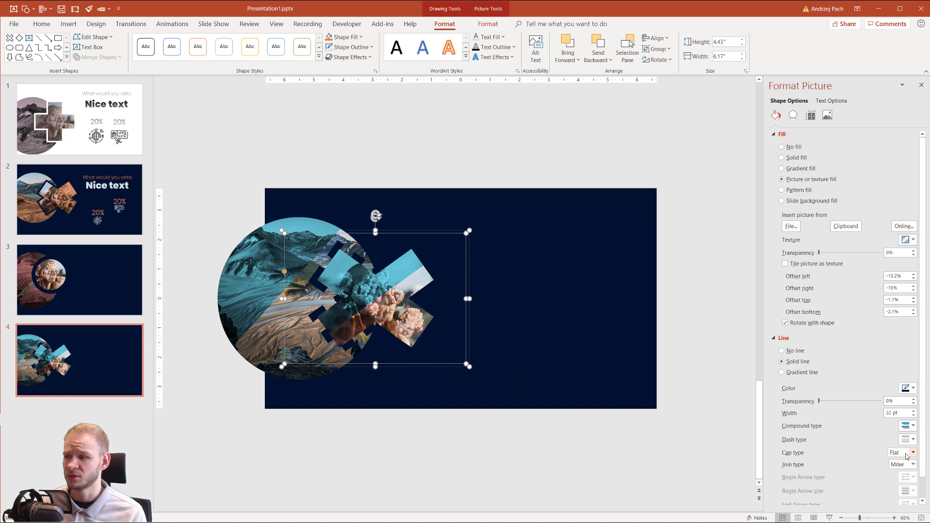
click(908, 439)
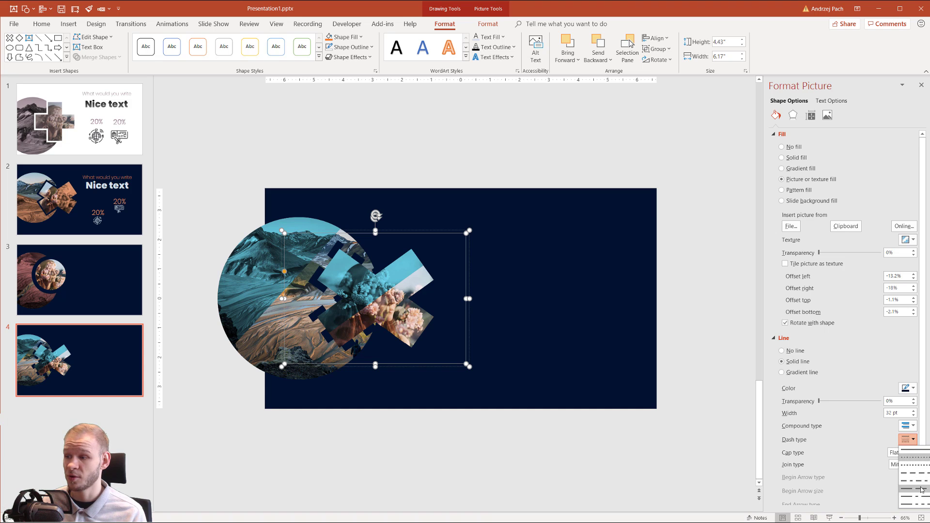
click(920, 489)
click(606, 377)
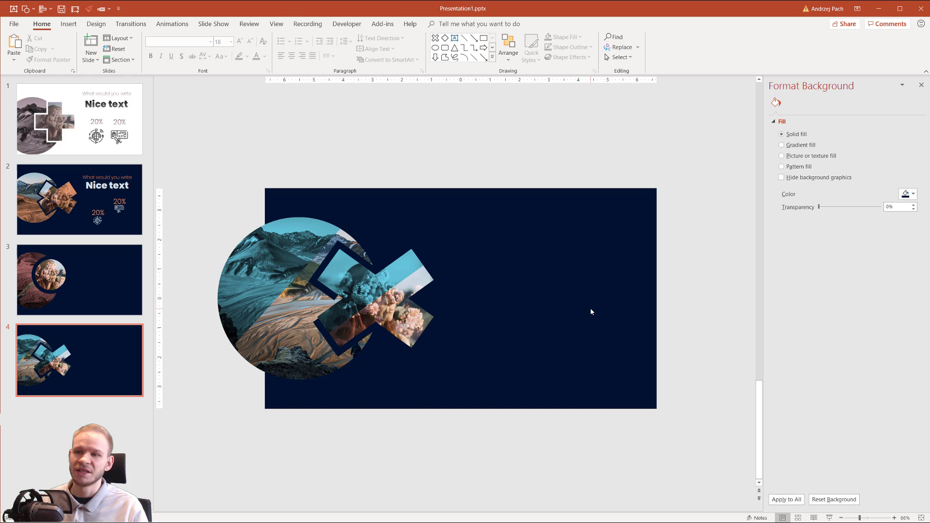
key(shift+F5)
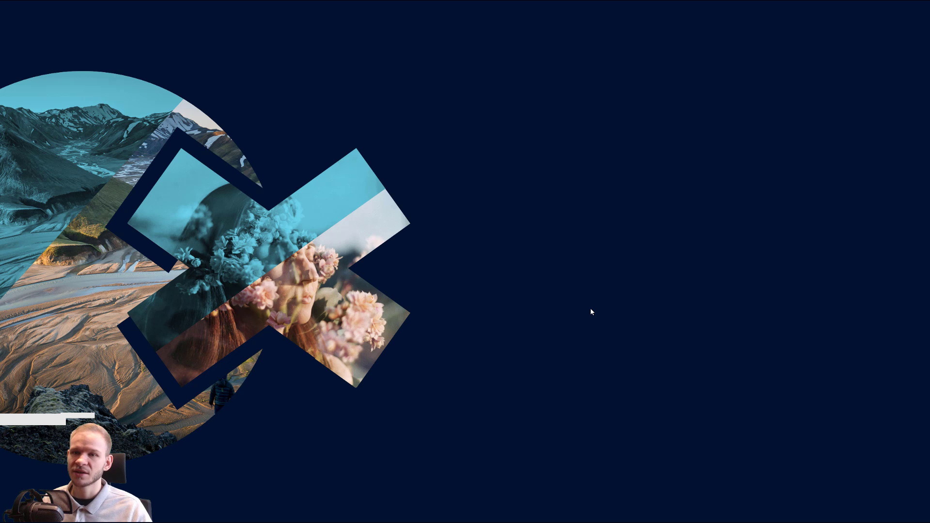